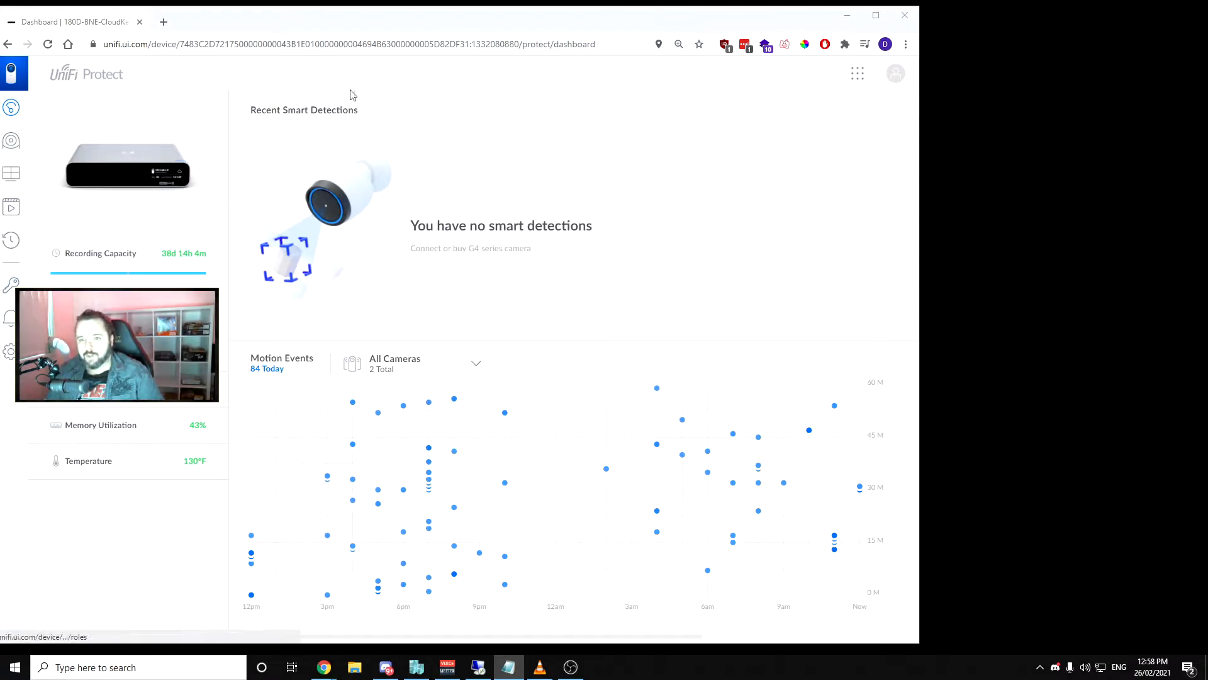
Maximize the browser window and check the camera filter options for Motion Events on the dashboard
{"action": "left_click", "coordinate": [401, 30]}
{"action": "double_click", "coordinate": [401, 31]}
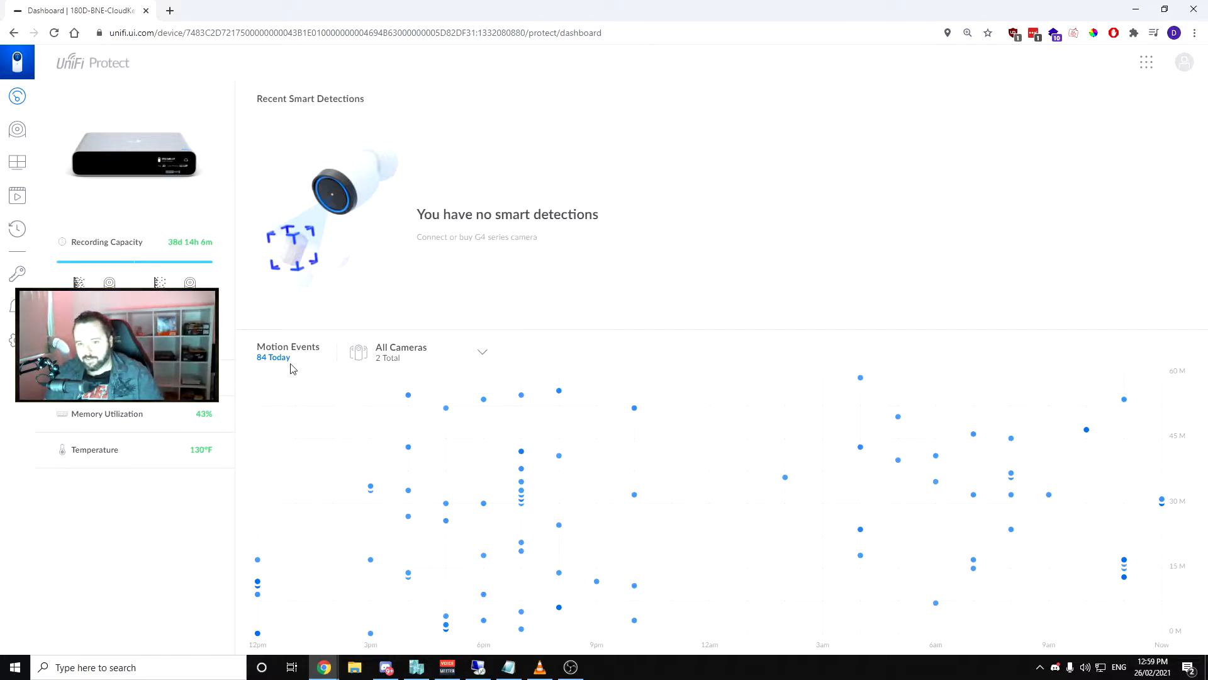
{"action": "left_click", "coordinate": [438, 354]}
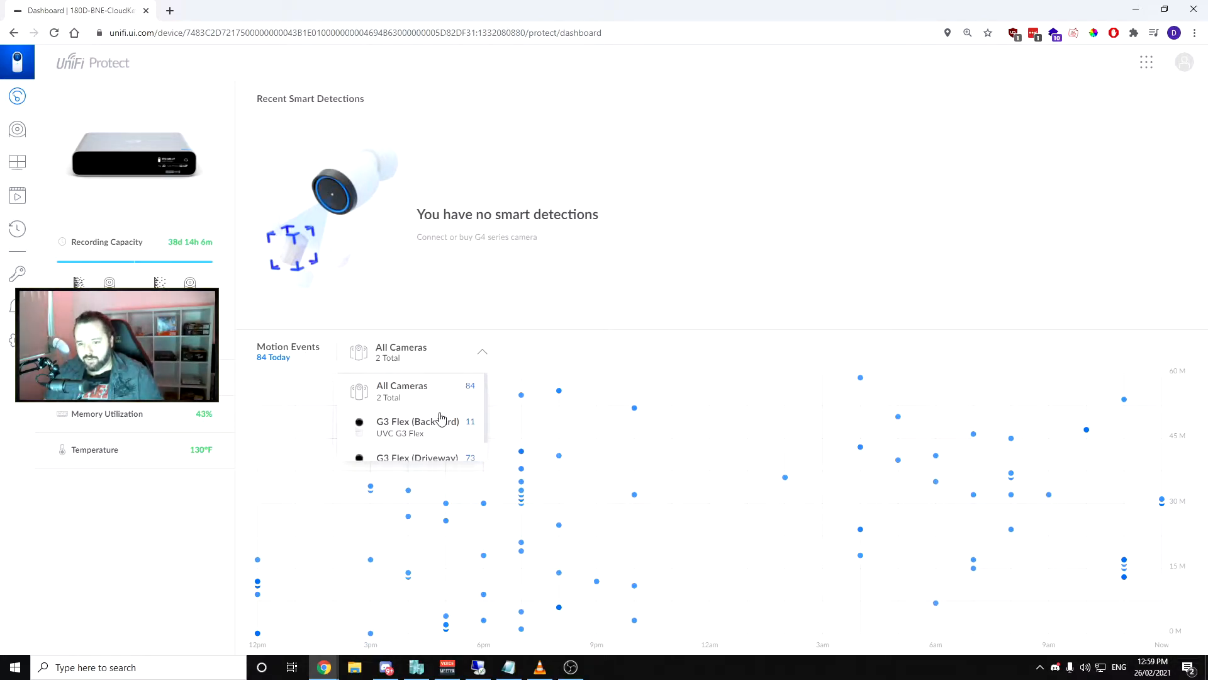
{"action": "left_click", "coordinate": [546, 337]}
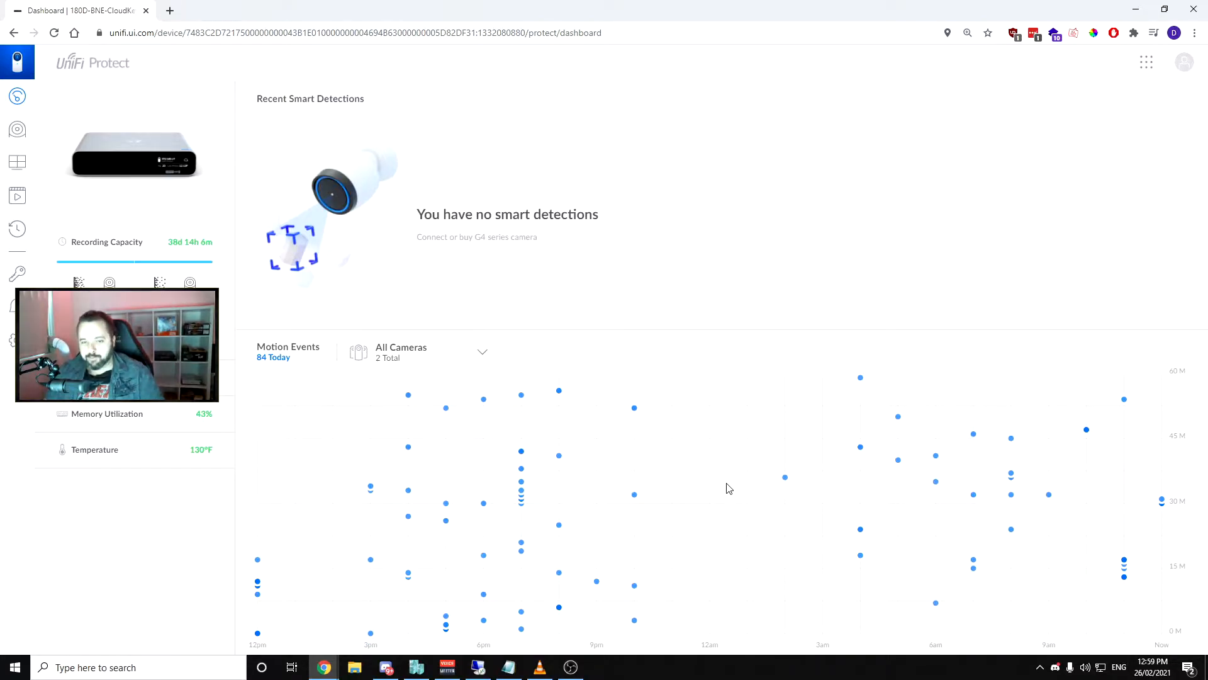
Go to the device list, view the details of the G3 Flex (Back Yard) camera and close them
{"action": "left_click", "coordinate": [19, 134]}
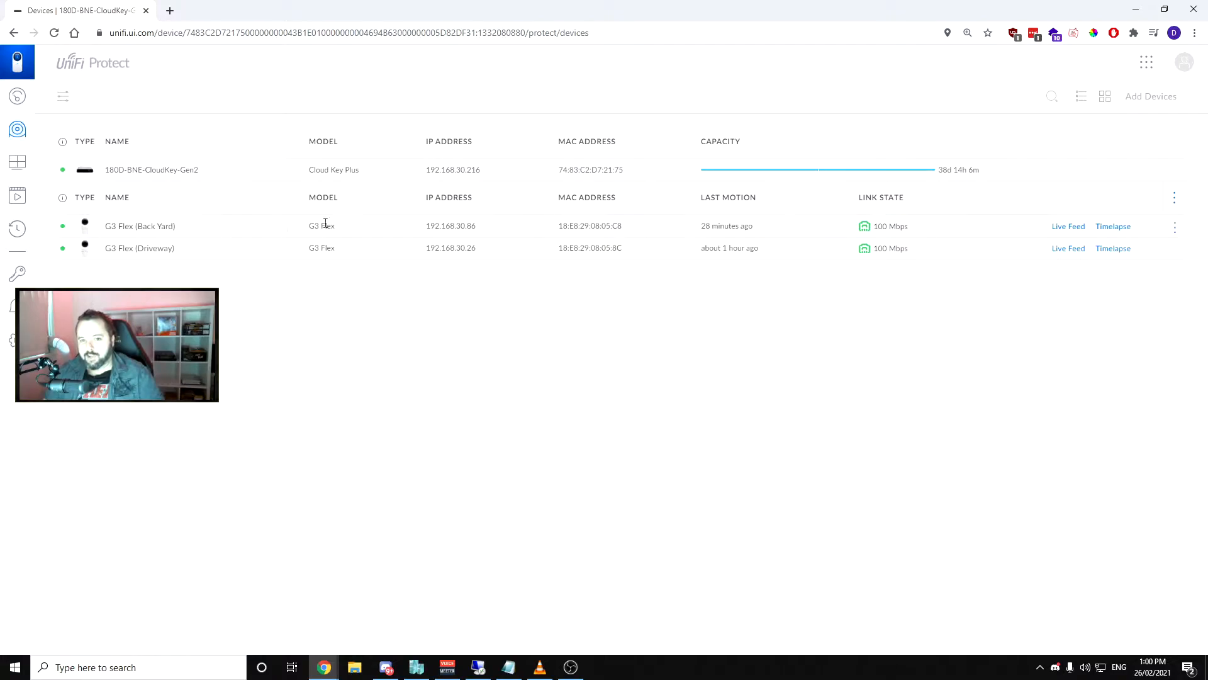
{"action": "left_click", "coordinate": [1064, 235]}
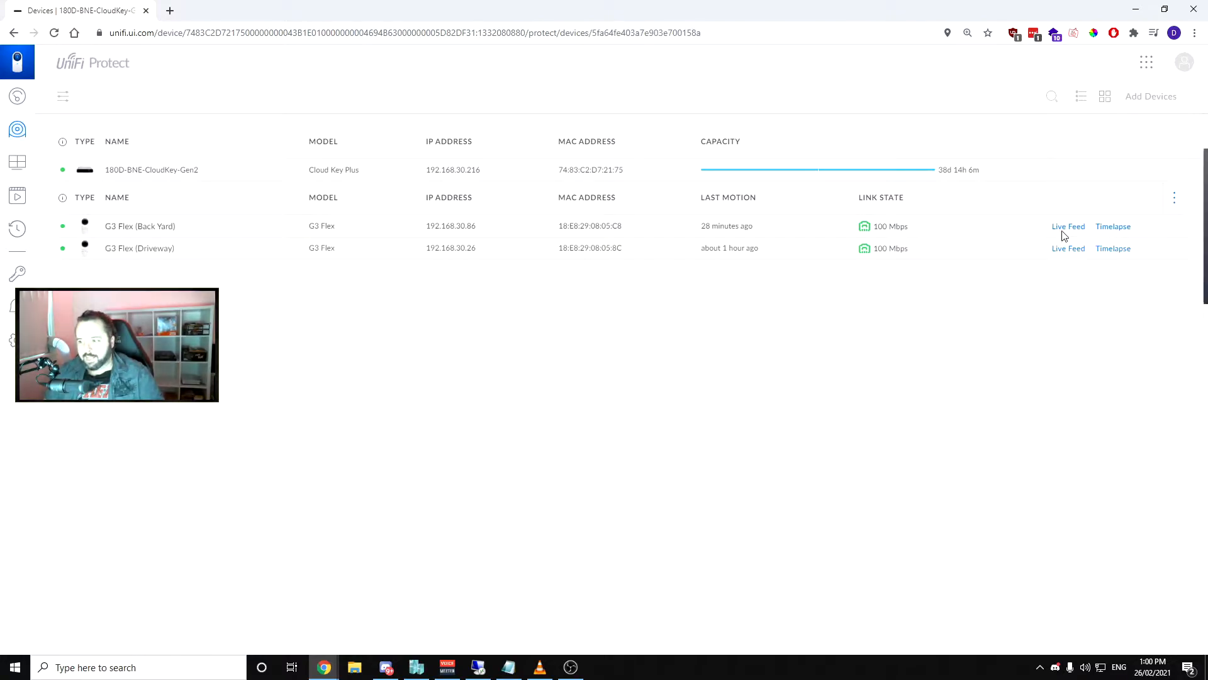
{"action": "left_click", "coordinate": [803, 246]}
{"action": "left_click", "coordinate": [1190, 96]}
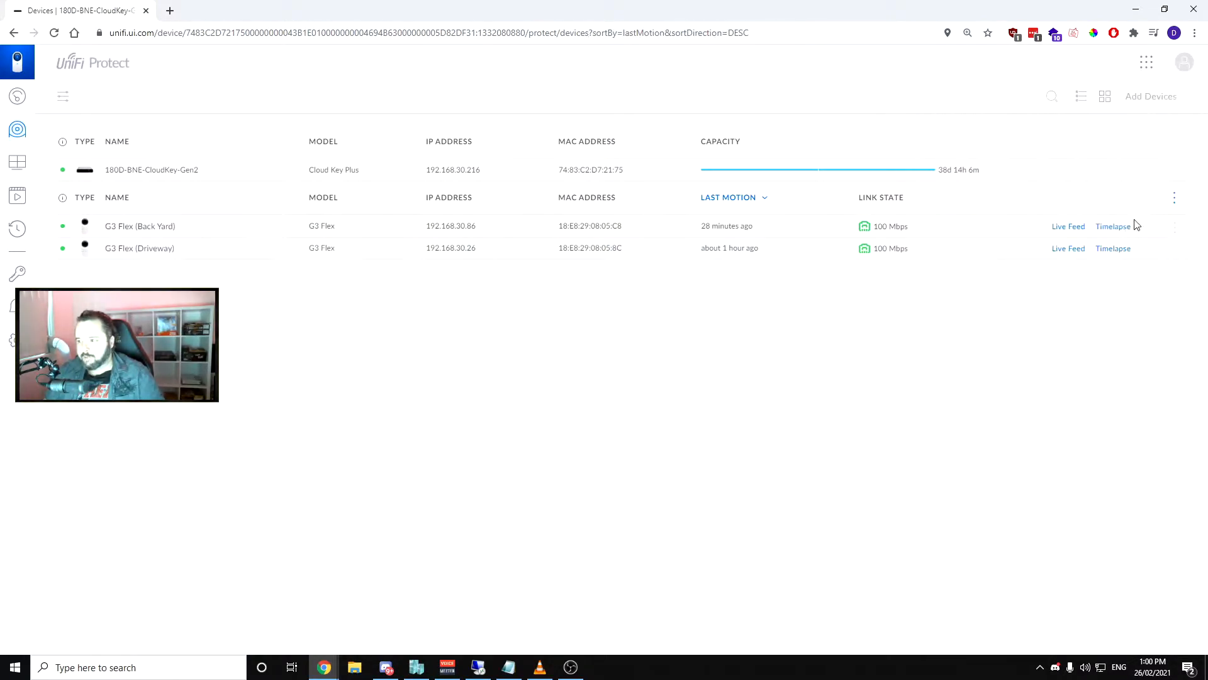
Watch the live feeds of the Back Yard and Driveway cameras together, then close both feeds
{"action": "left_click", "coordinate": [1067, 227]}
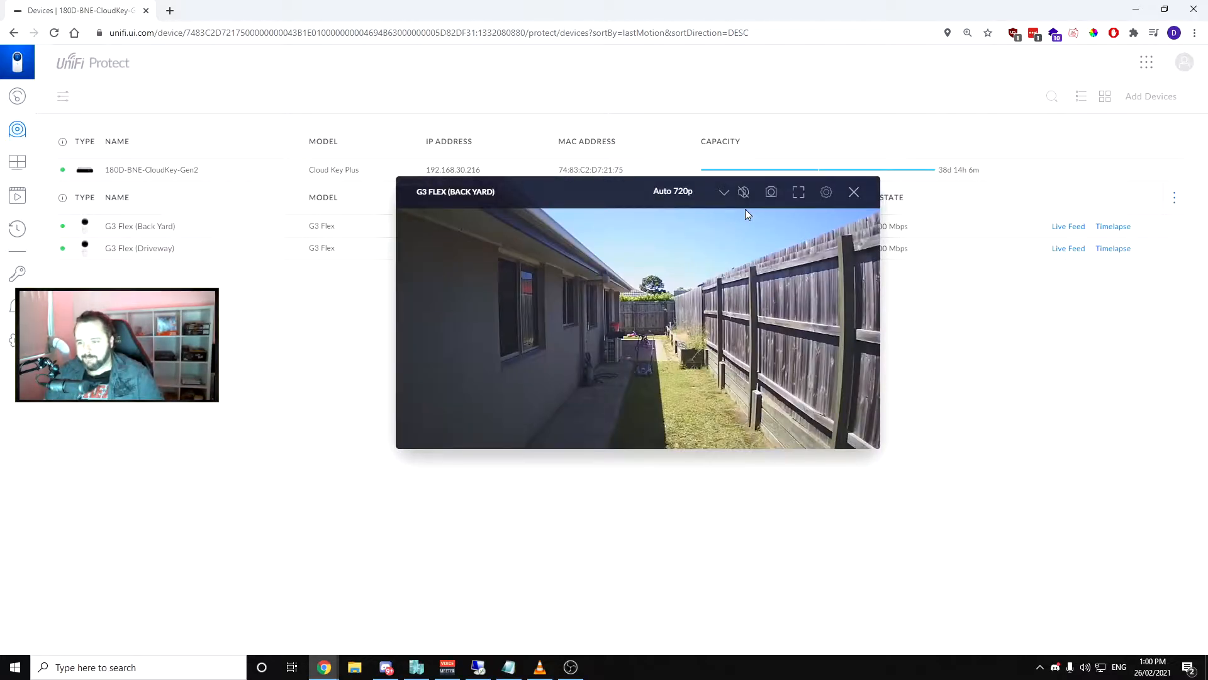
{"action": "left_click", "coordinate": [1070, 250]}
{"action": "left_click_drag", "start_coordinate": [654, 226], "coordinate": [686, 212]}
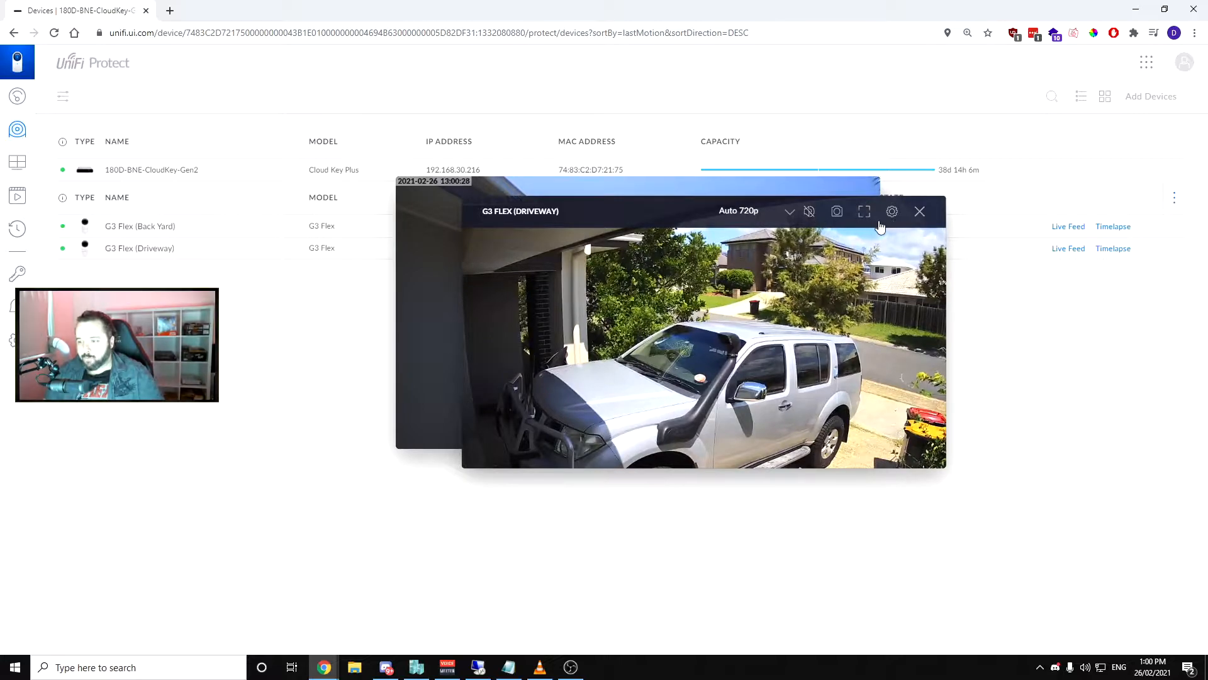
{"action": "left_click", "coordinate": [920, 212]}
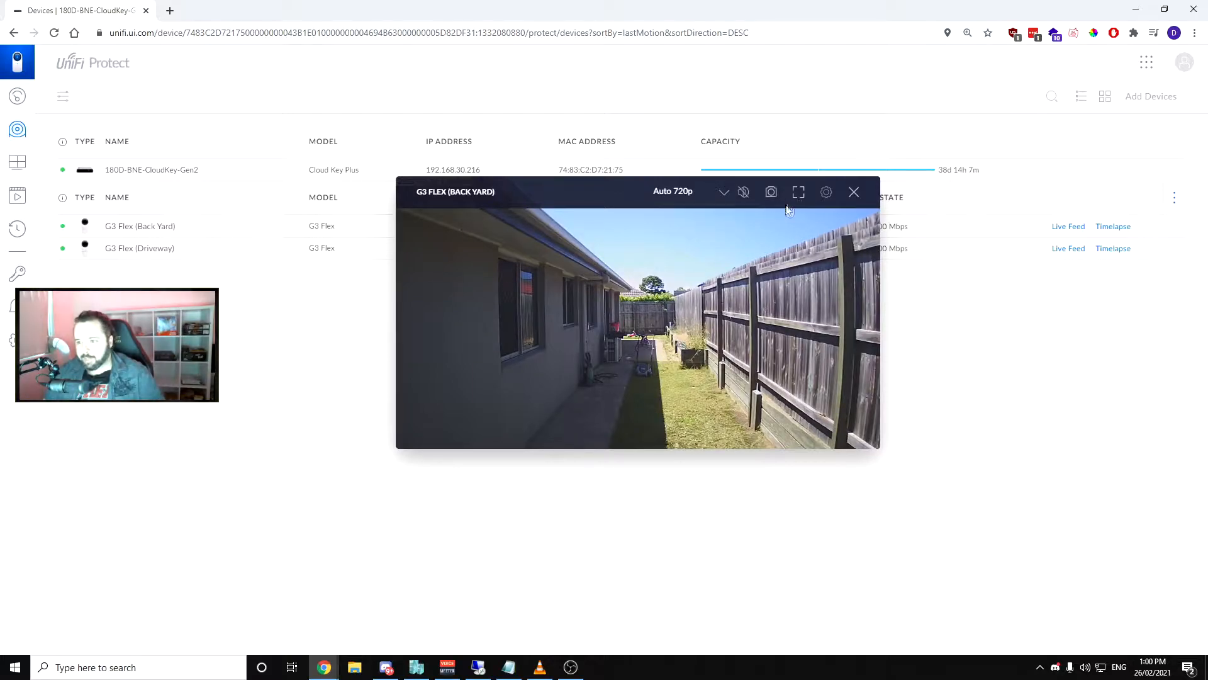
{"action": "left_click", "coordinate": [854, 192]}
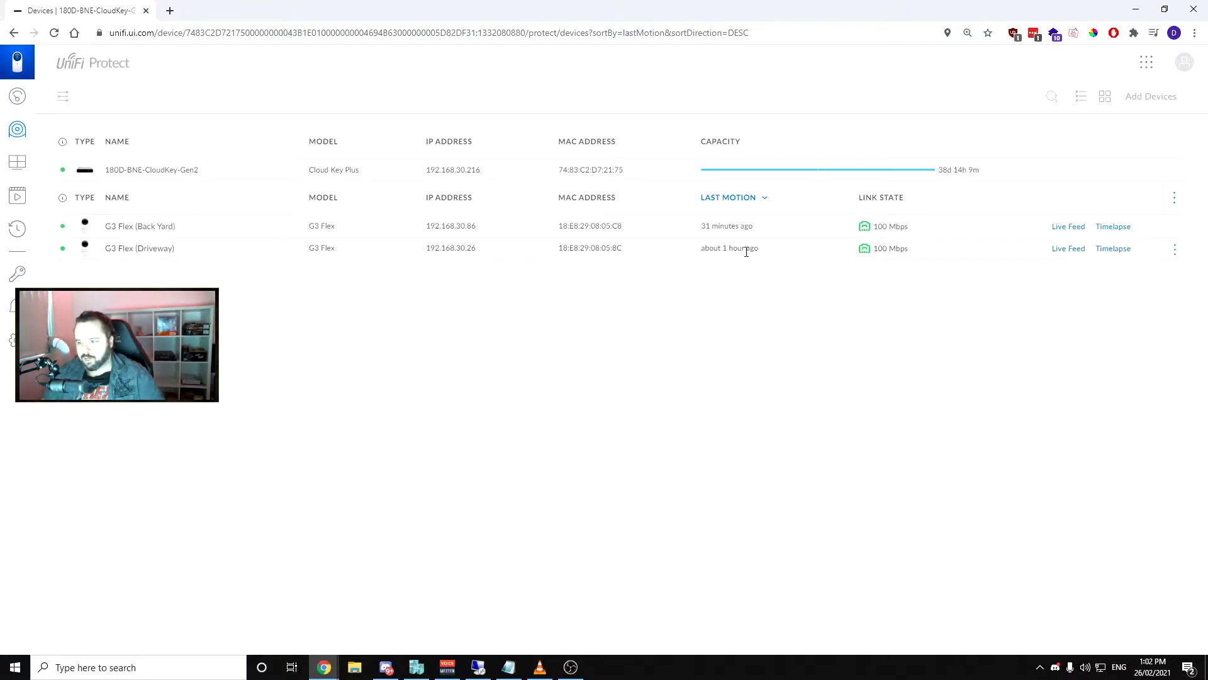
Open the Driveway camera's live feed, set its quality to 1080p Full HD and view it in full screen
{"action": "left_click", "coordinate": [1055, 251]}
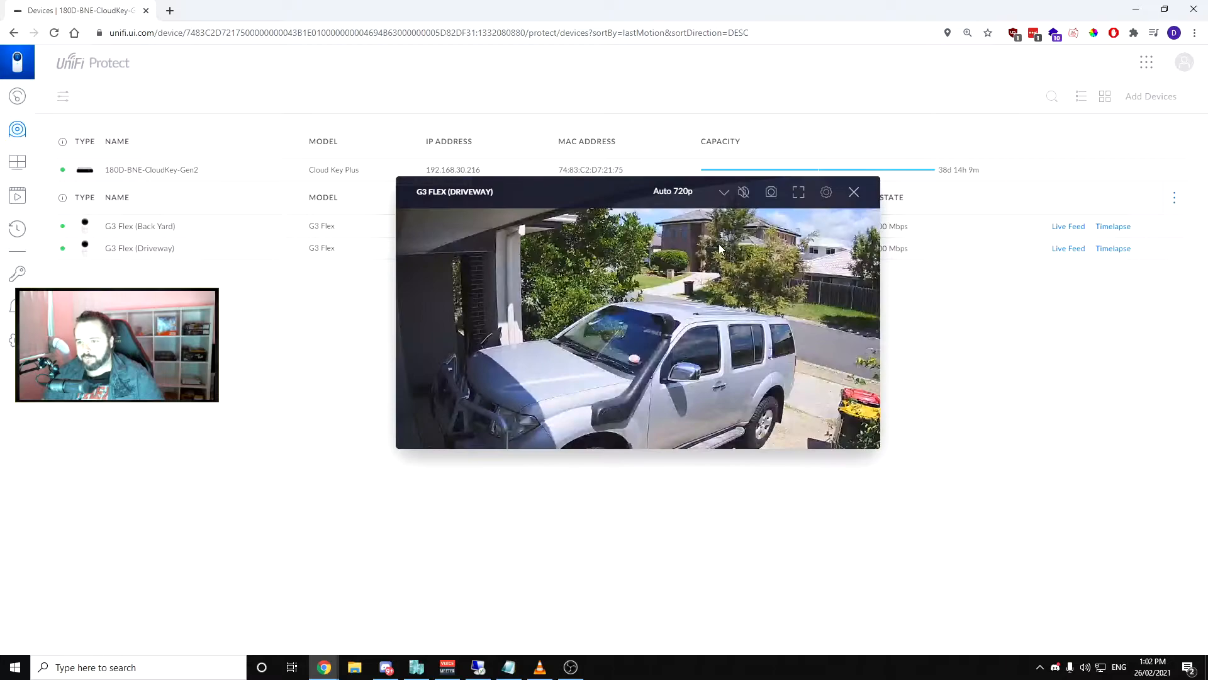
{"action": "left_click", "coordinate": [703, 200]}
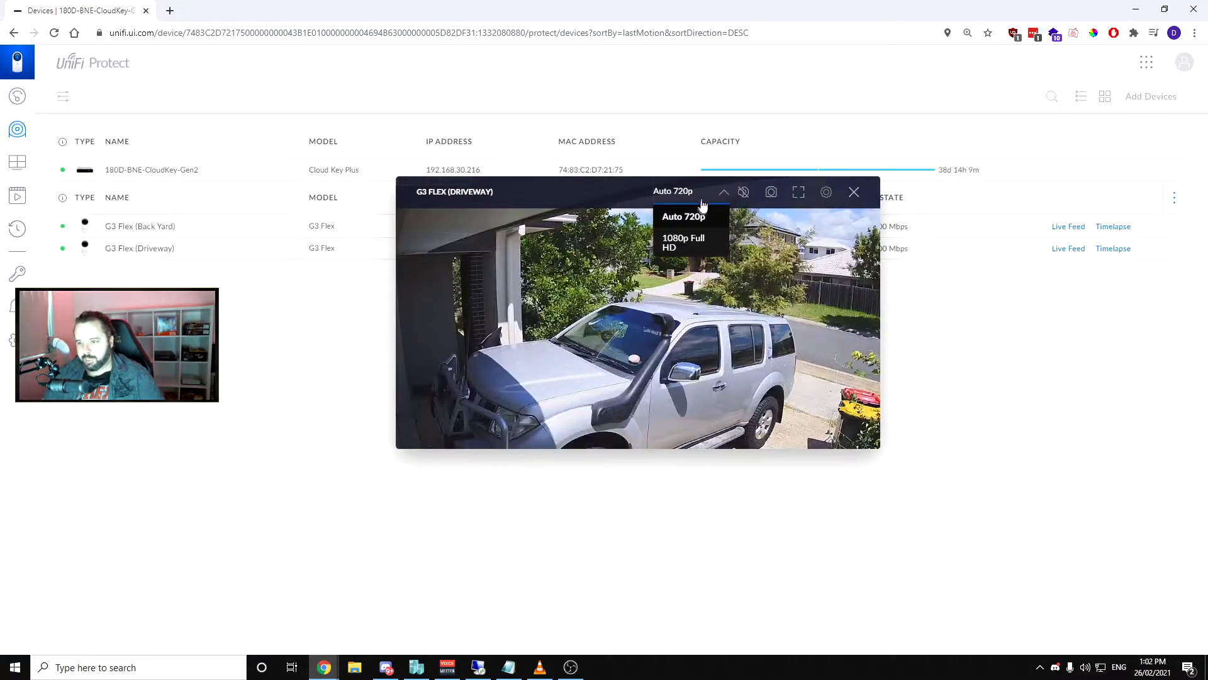
{"action": "left_click", "coordinate": [697, 246]}
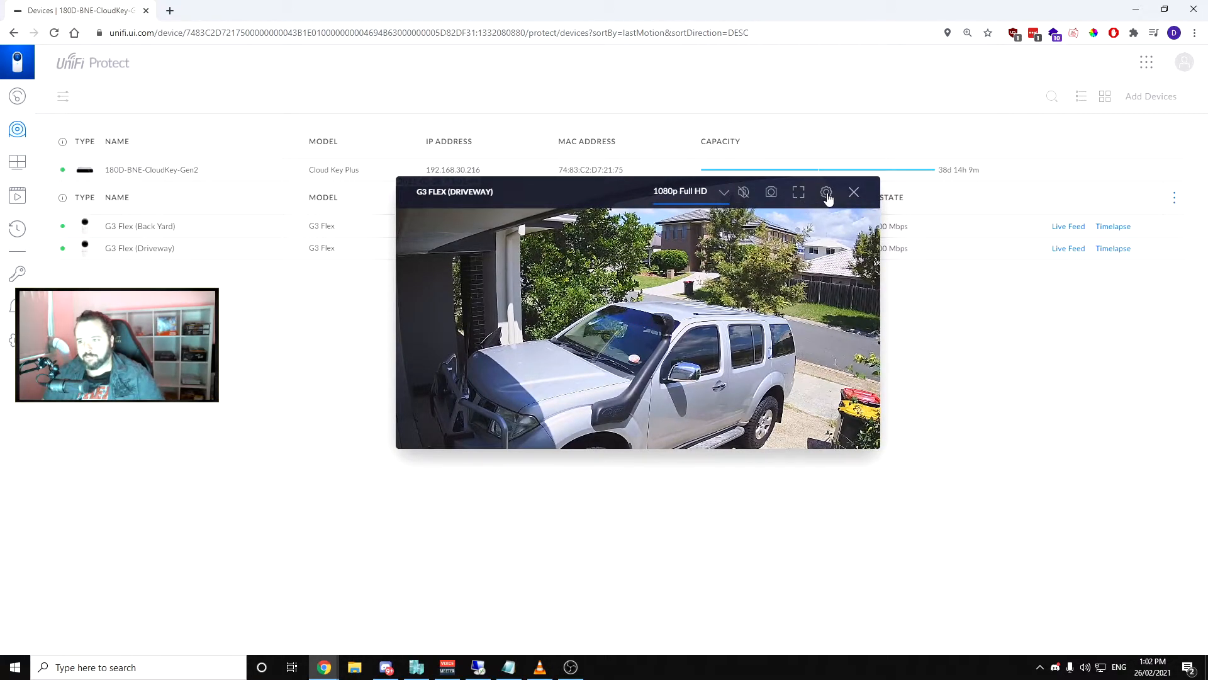
{"action": "left_click", "coordinate": [798, 192]}
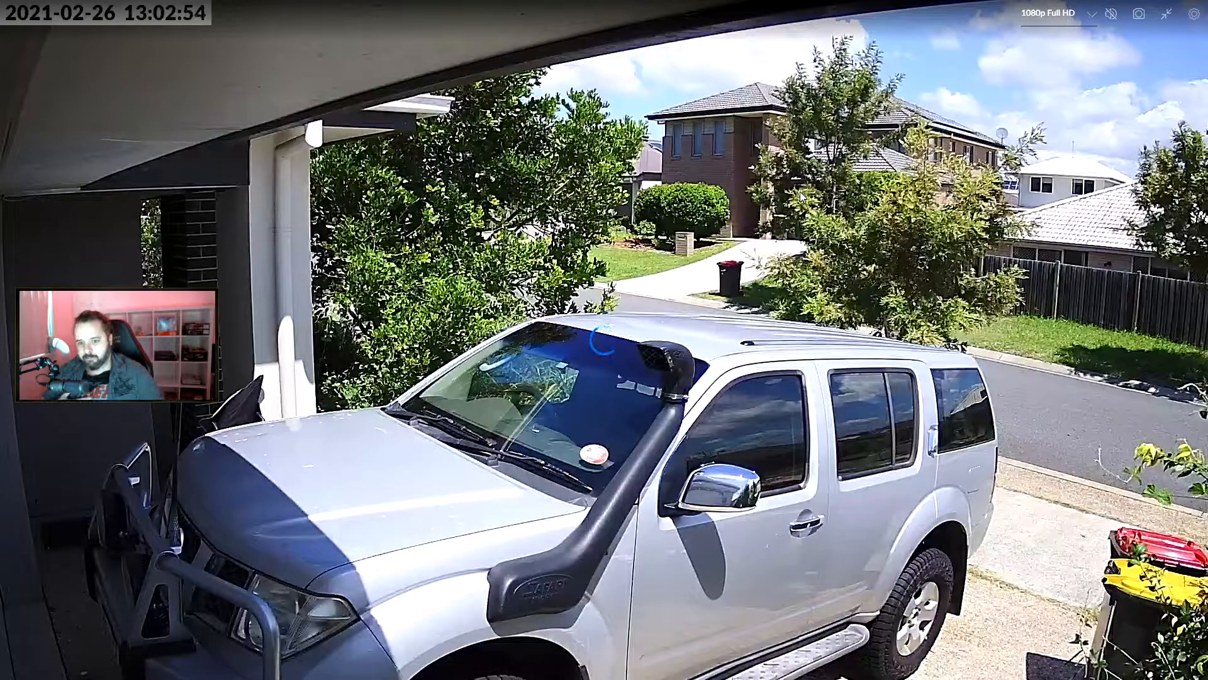
{"action": "key", "text": "Escape"}
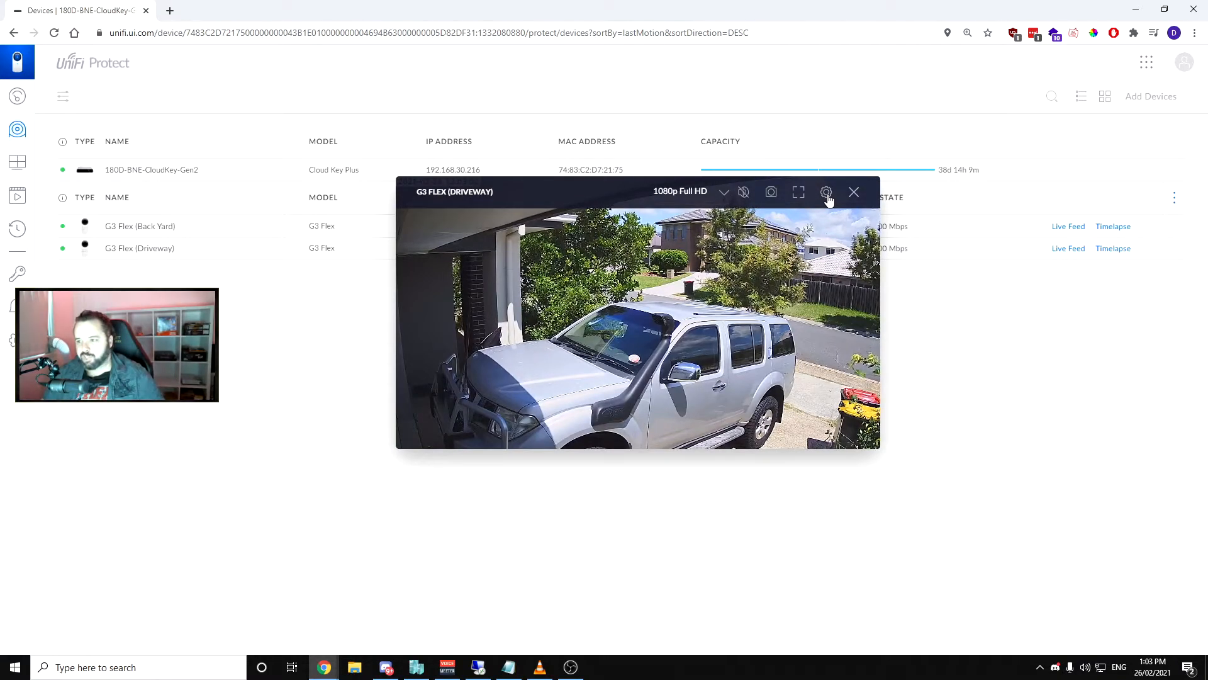
Review the Microphone, AE Mode and Orientation settings of the Driveway camera from its live feed
{"action": "left_click", "coordinate": [827, 194]}
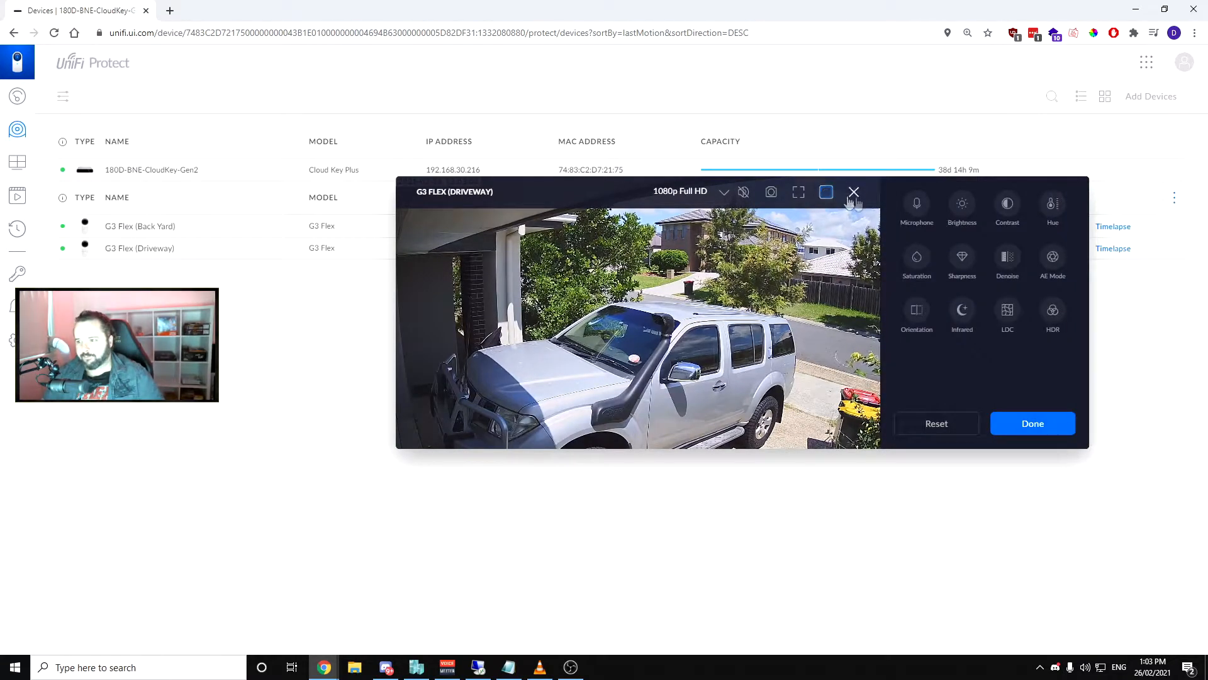
{"action": "left_click", "coordinate": [917, 205]}
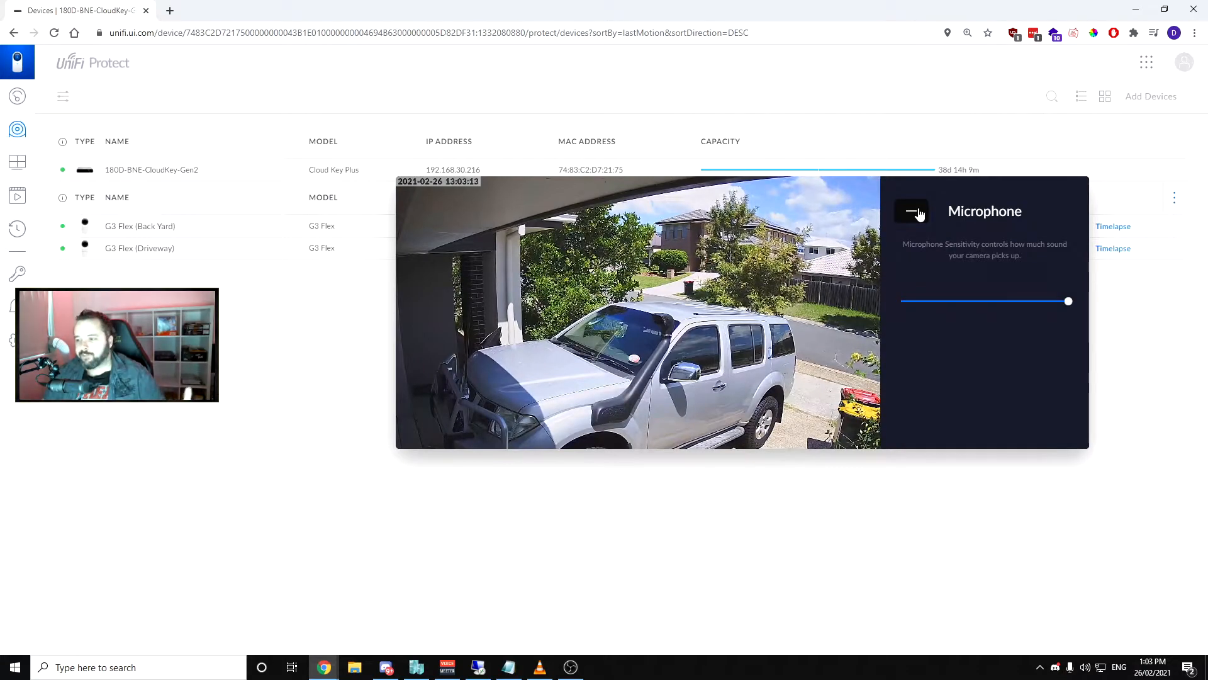
{"action": "left_click", "coordinate": [916, 213]}
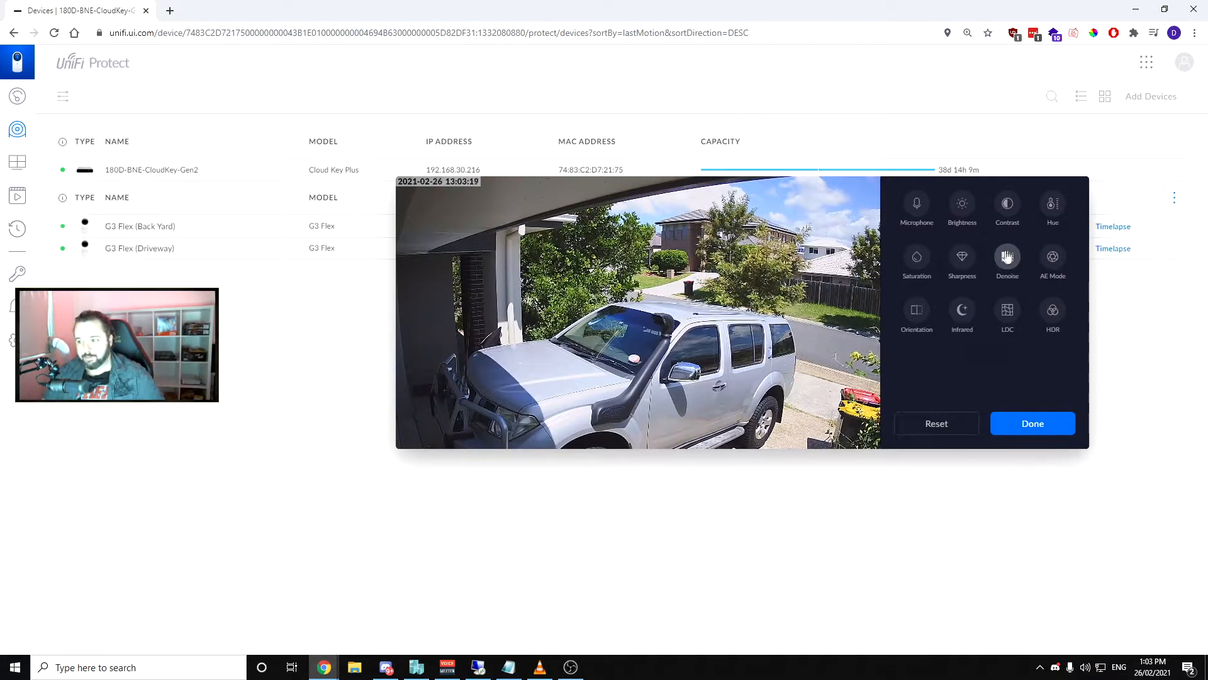
{"action": "left_click", "coordinate": [1051, 258]}
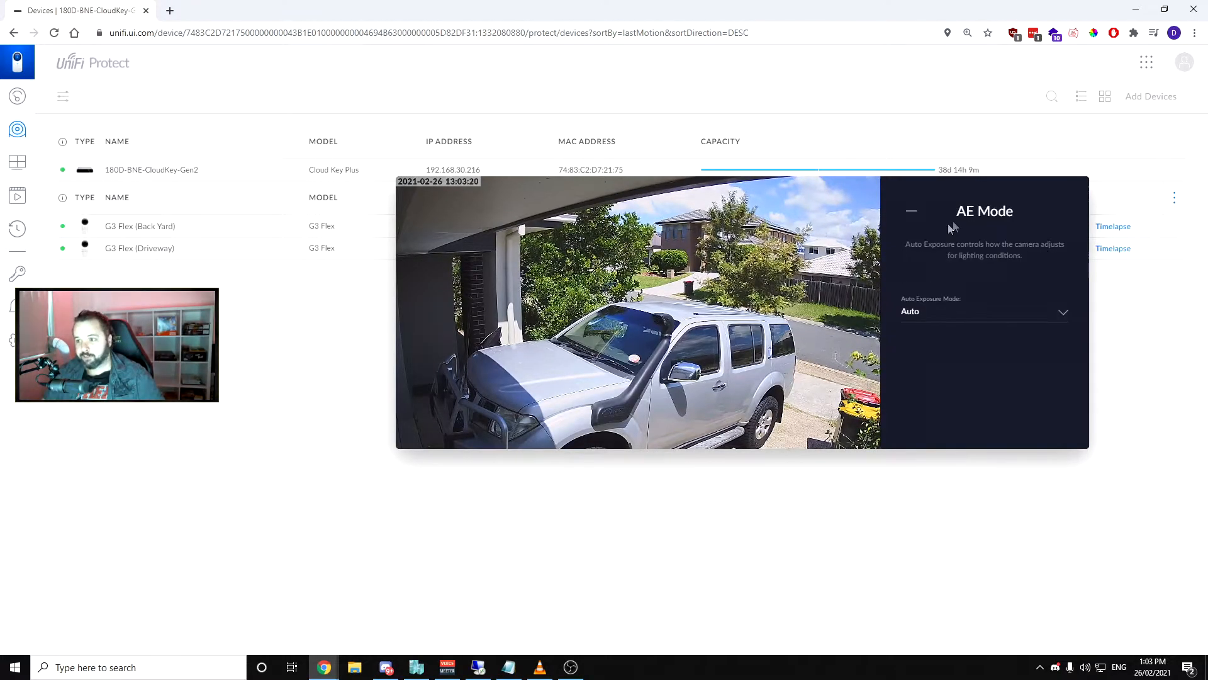
{"action": "left_click", "coordinate": [912, 211]}
{"action": "left_click", "coordinate": [917, 307]}
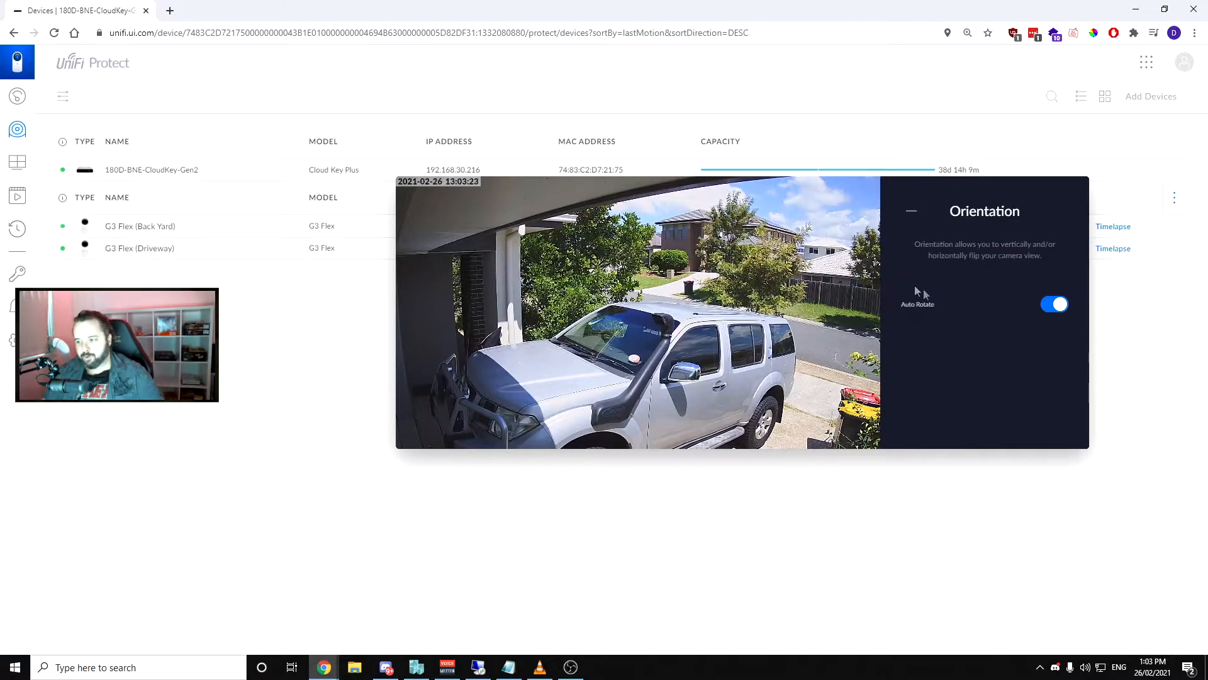
{"action": "left_click", "coordinate": [912, 211]}
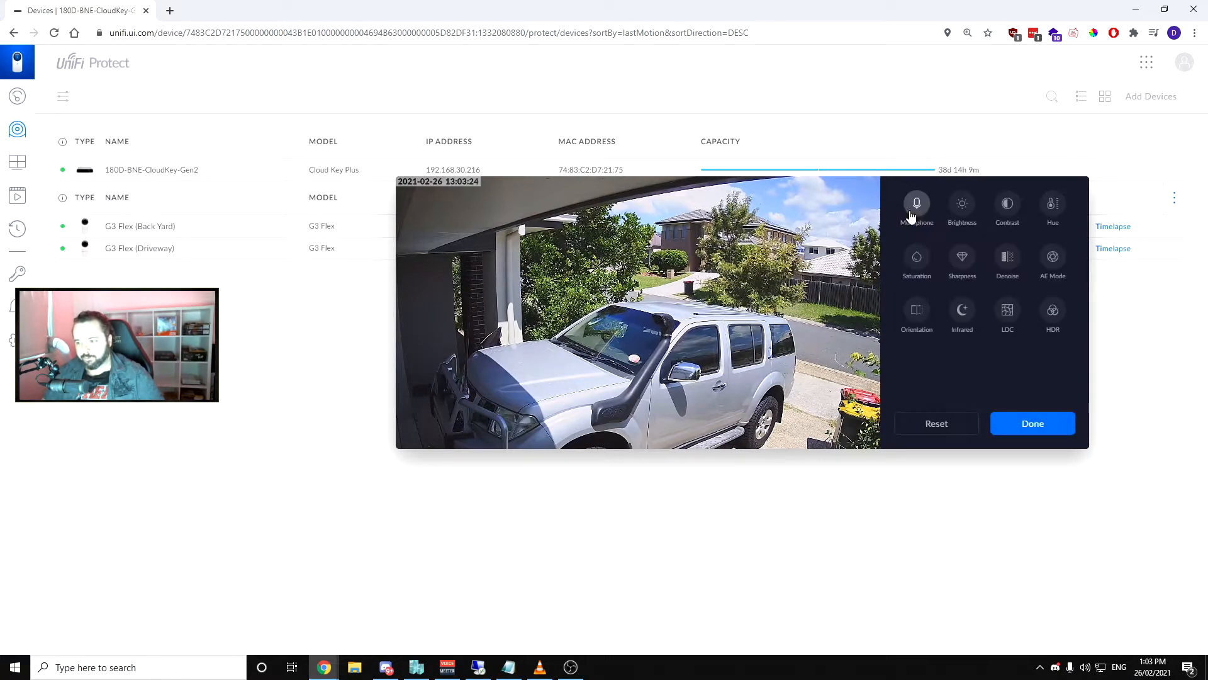
Review the Infrared, LDC and HDR settings of the Driveway camera
{"action": "left_click", "coordinate": [963, 309]}
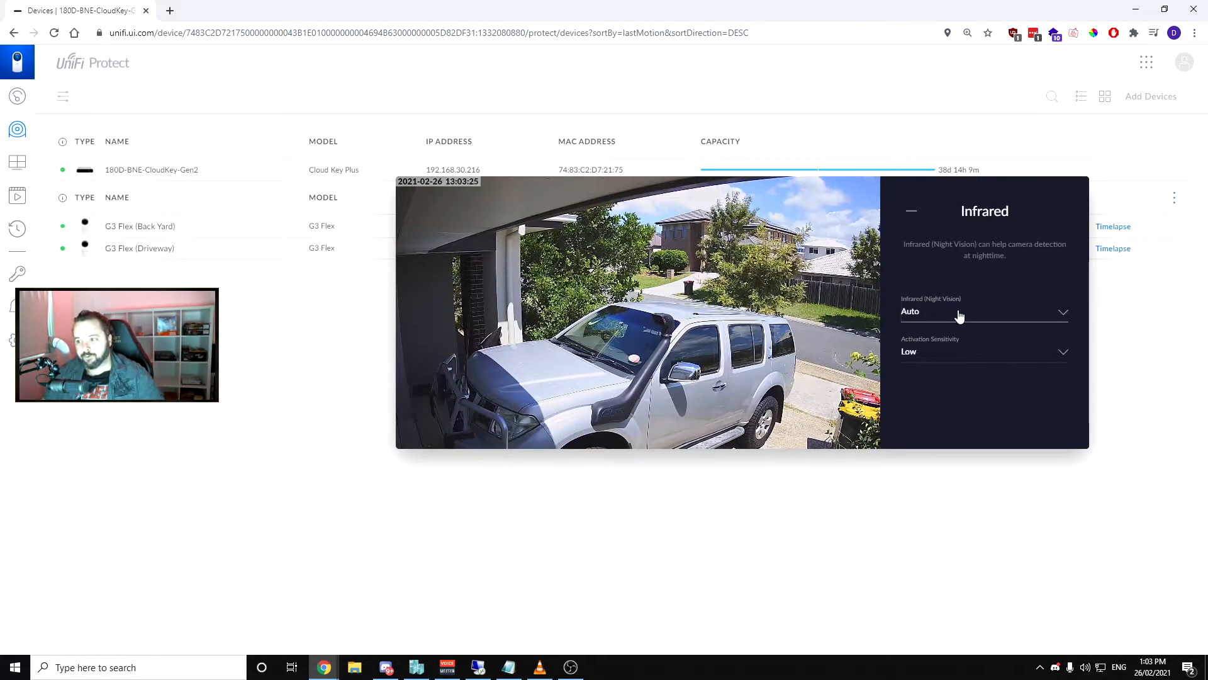
{"action": "left_click", "coordinate": [912, 212]}
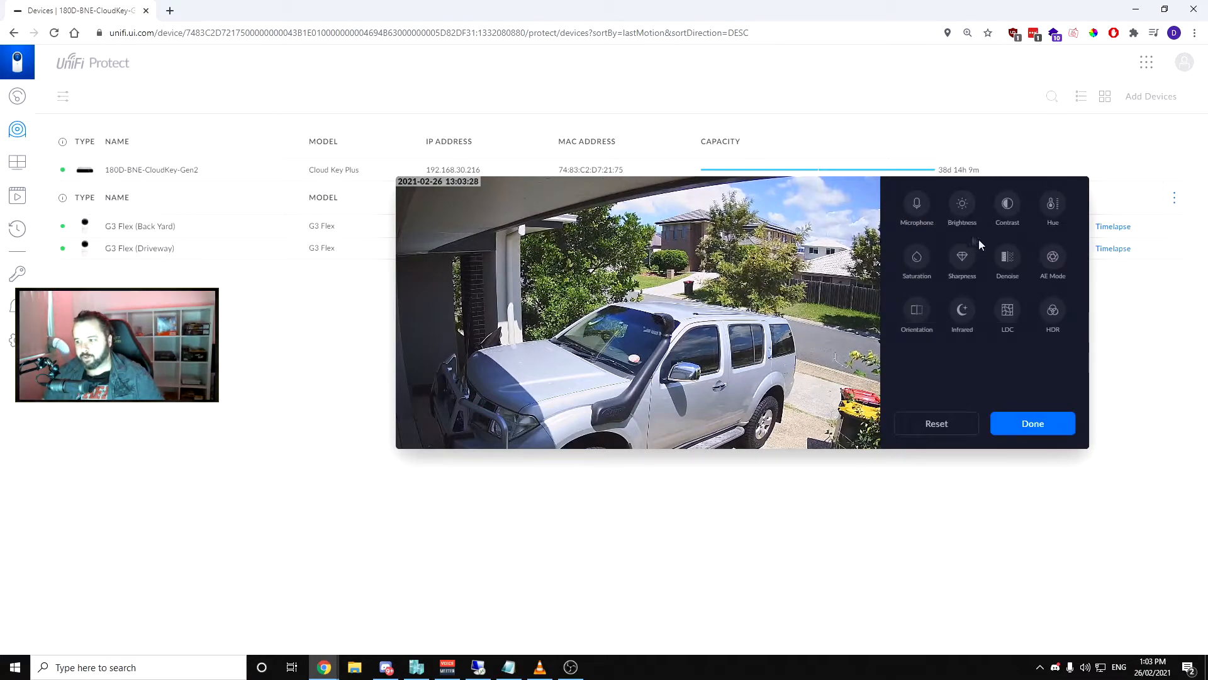
{"action": "left_click", "coordinate": [1008, 310]}
{"action": "left_click", "coordinate": [912, 212]}
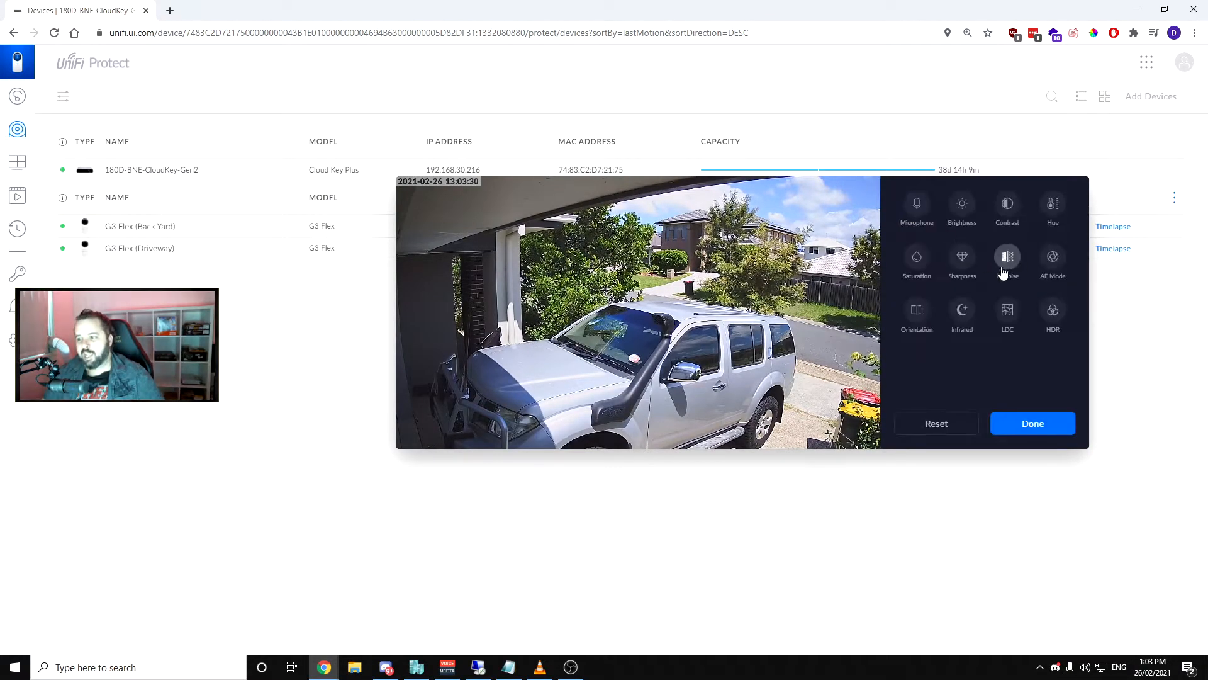
{"action": "left_click", "coordinate": [1053, 310]}
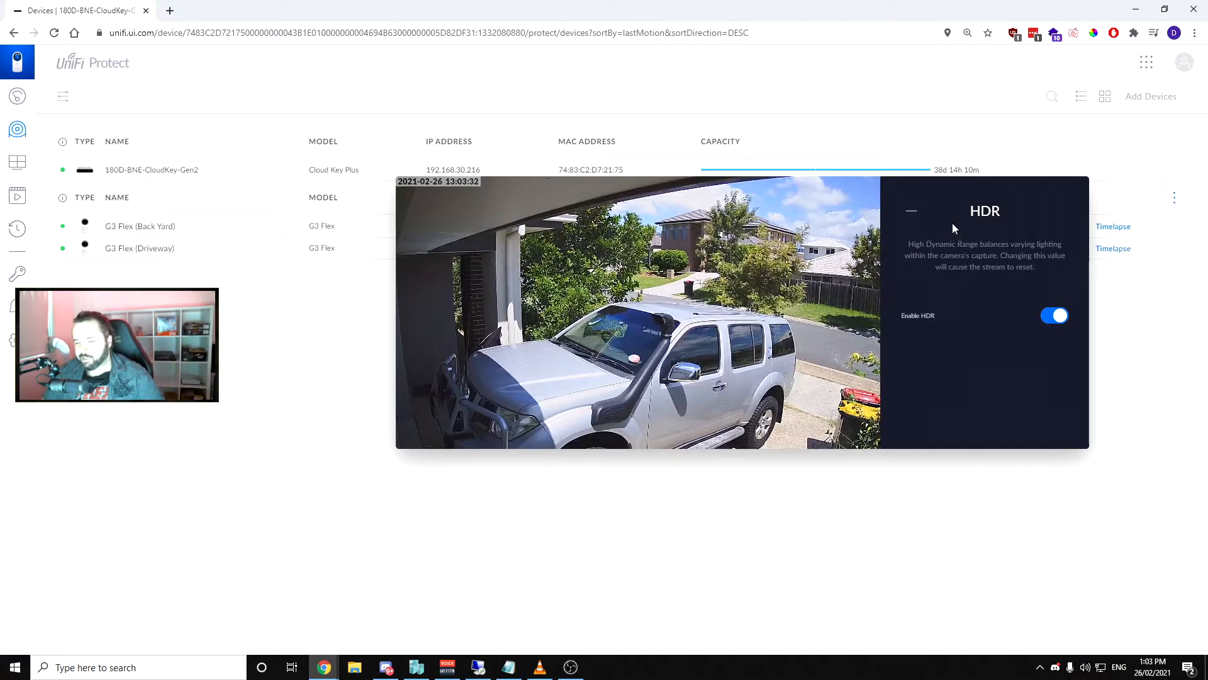
{"action": "left_click", "coordinate": [911, 212]}
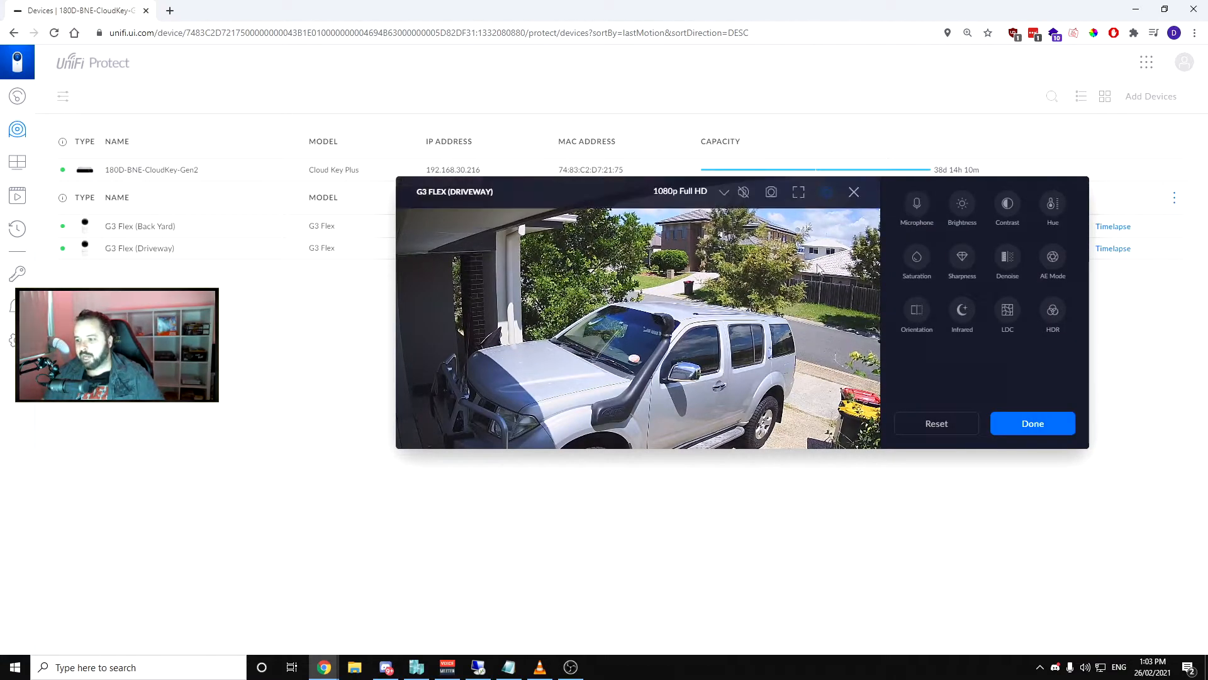
View the Driveway live feed in full screen once more and close the feed
{"action": "left_click", "coordinate": [798, 192]}
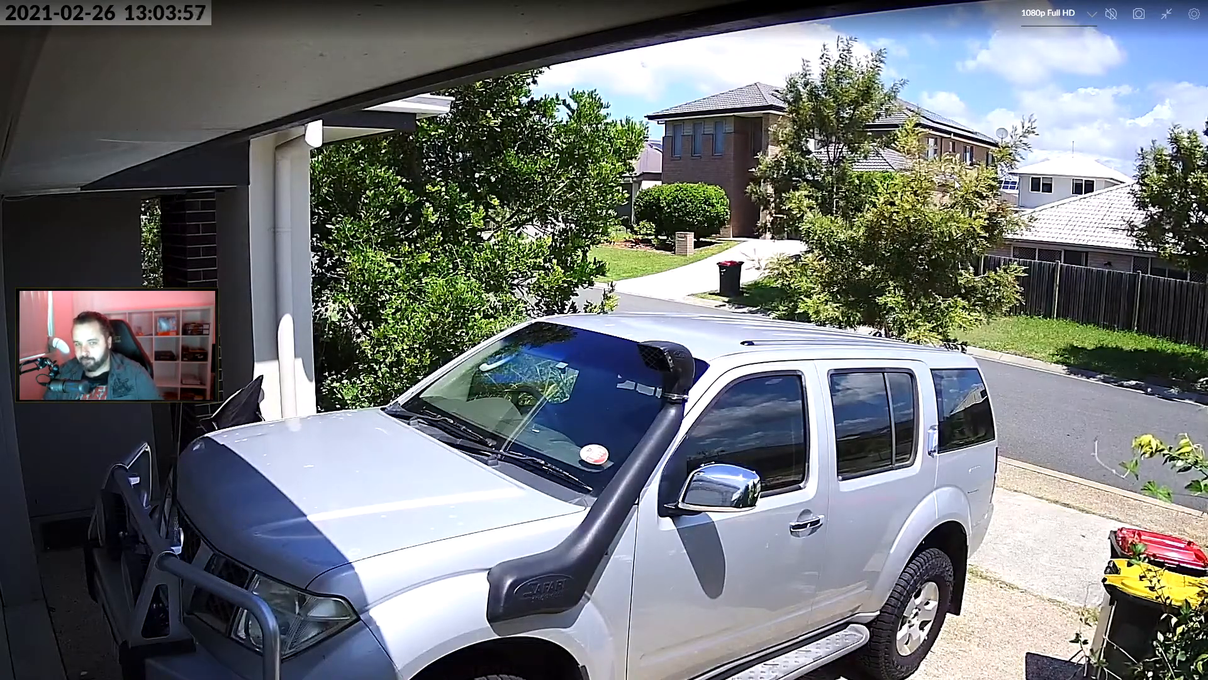
{"action": "key", "text": "Escape"}
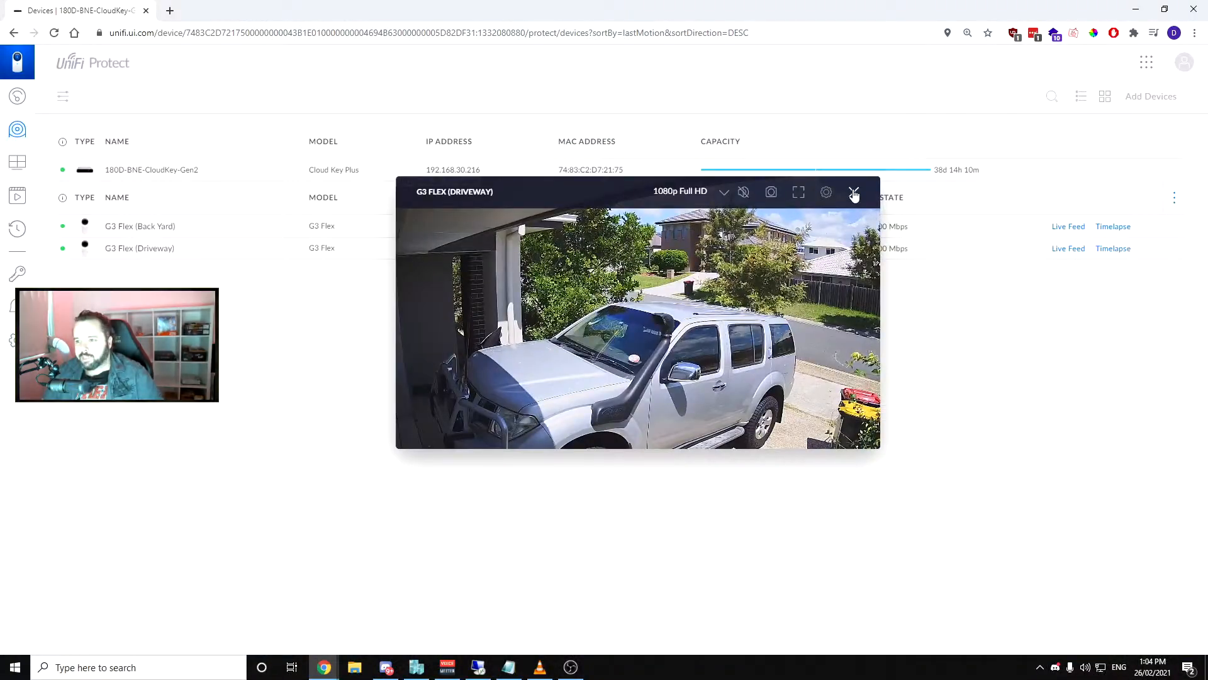
{"action": "left_click", "coordinate": [855, 193]}
Open the Driveway camera's details and examine its model, firmware, FPS and bitrate
{"action": "left_click", "coordinate": [220, 252]}
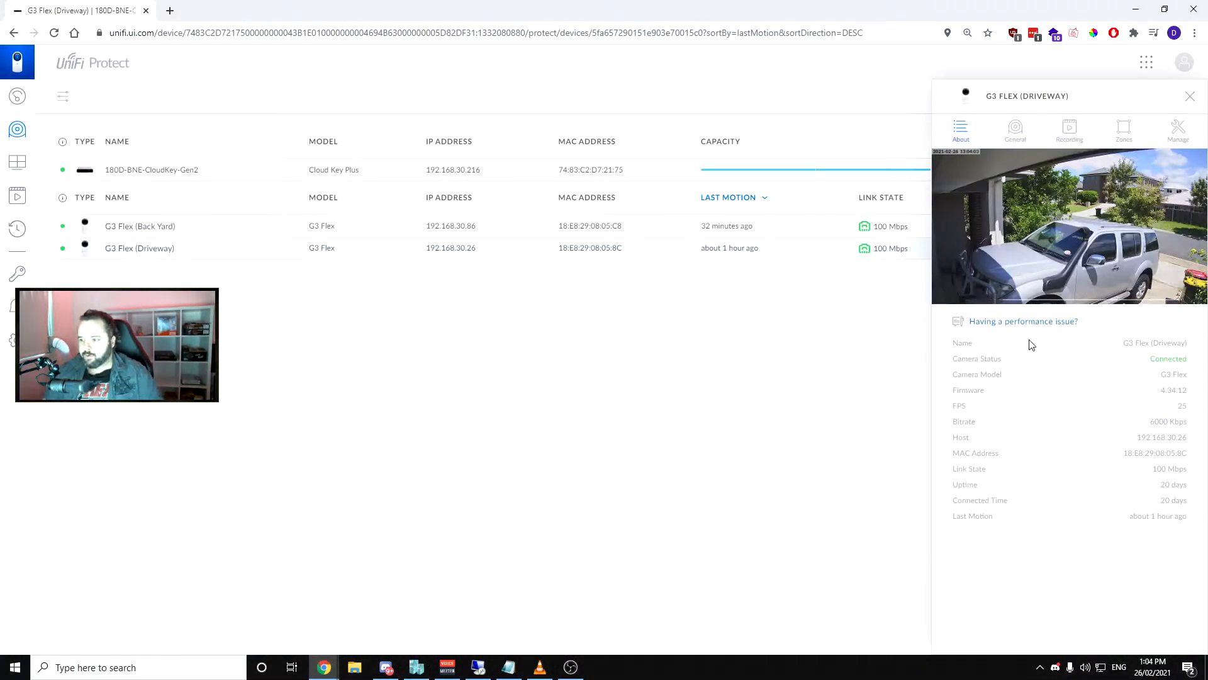
{"action": "left_click_drag", "start_coordinate": [1187, 360], "coordinate": [1095, 390]}
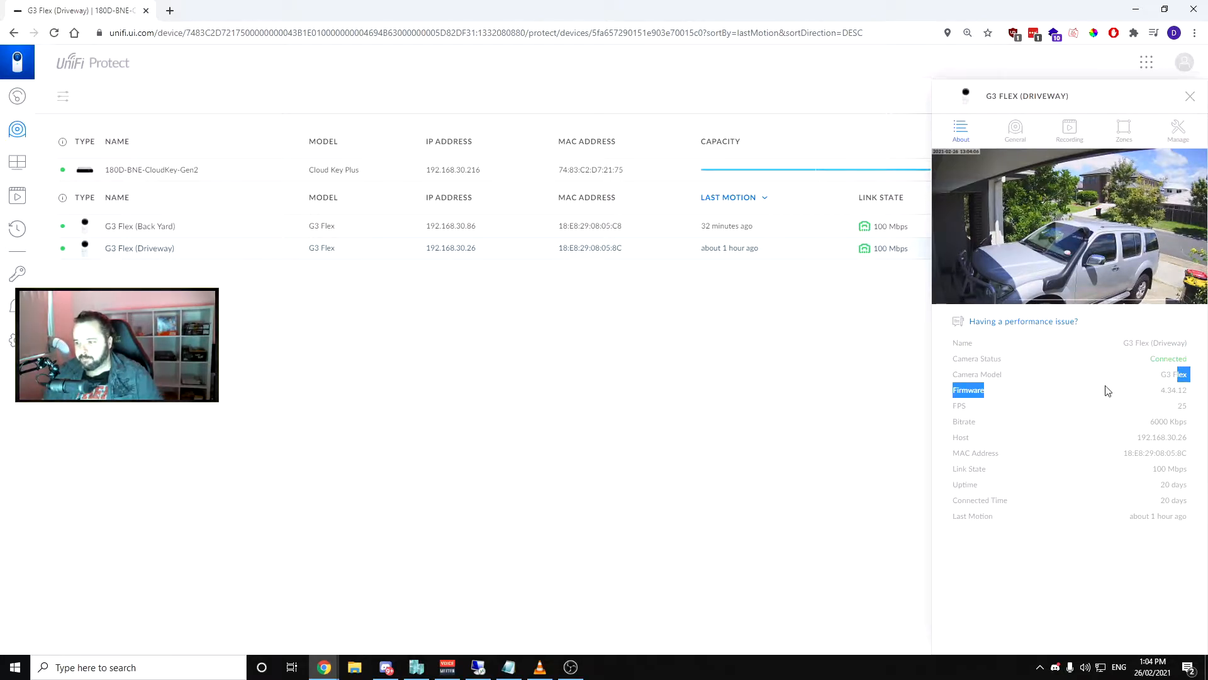
{"action": "left_click", "coordinate": [1104, 389]}
{"action": "left_click_drag", "start_coordinate": [1178, 387], "coordinate": [1163, 390]}
{"action": "left_click", "coordinate": [1187, 409]}
{"action": "double_click", "coordinate": [1182, 406]}
{"action": "left_click_drag", "start_coordinate": [1179, 422], "coordinate": [1155, 422]}
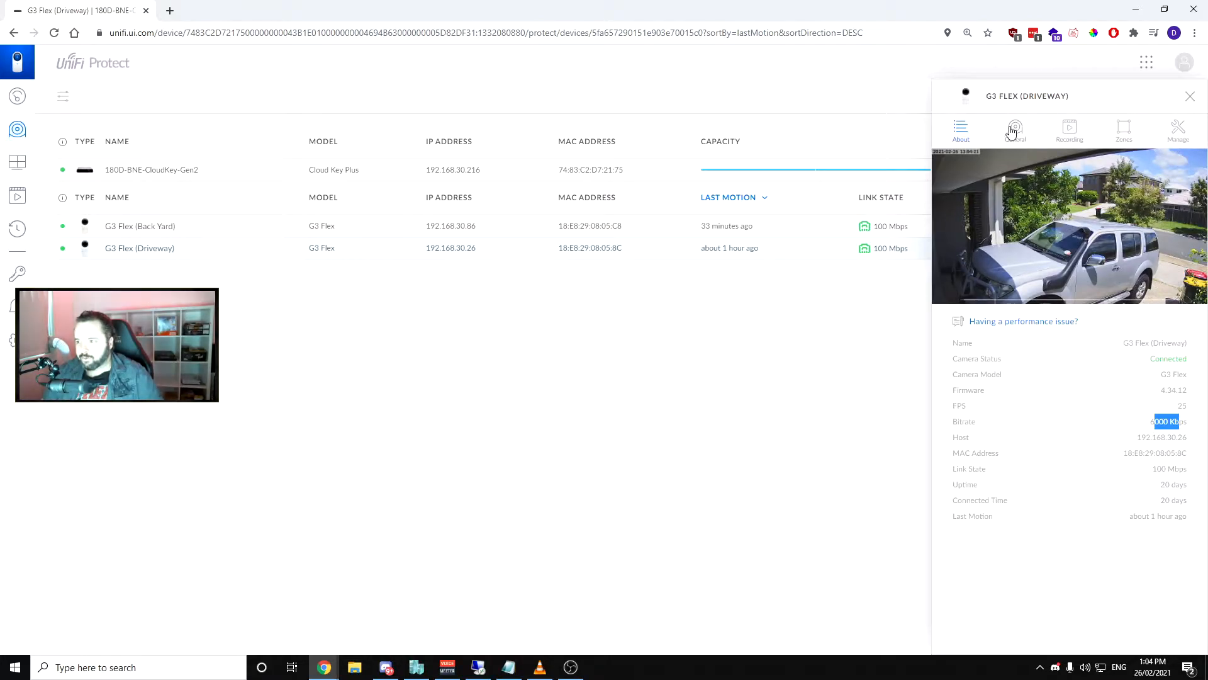
Check the Driveway camera's recording quality settings, then return to its general information and examine the host, link state and uptime
{"action": "left_click", "coordinate": [1061, 129]}
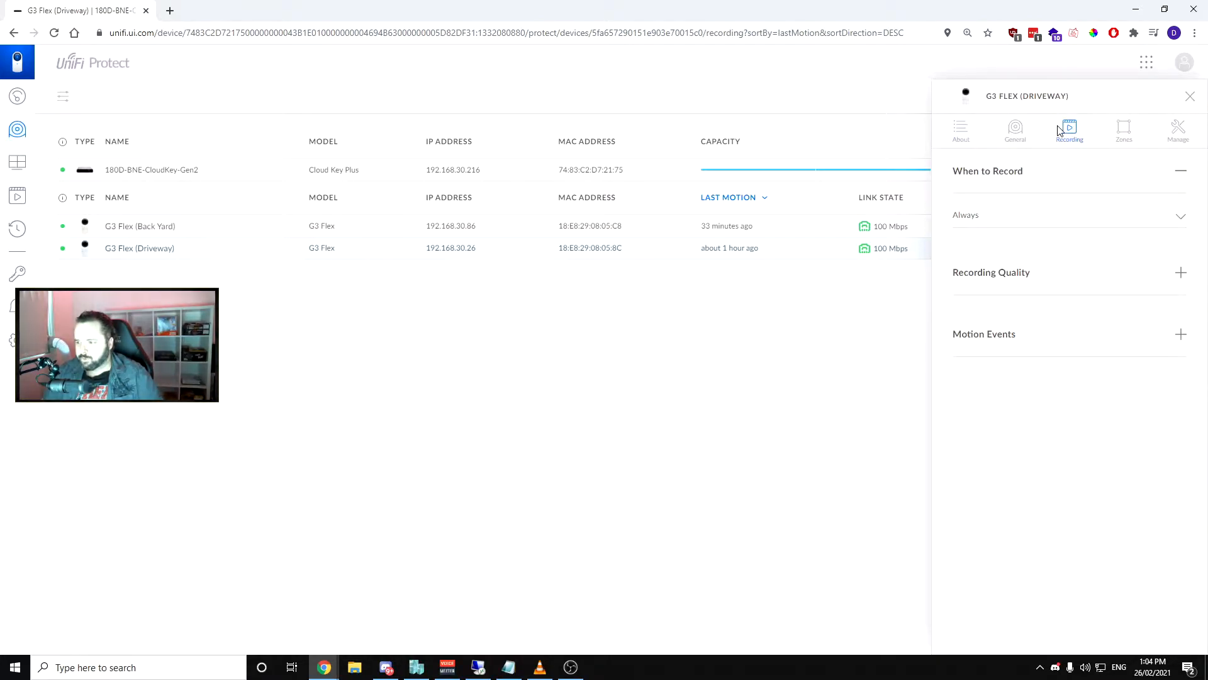
{"action": "left_click", "coordinate": [1013, 272]}
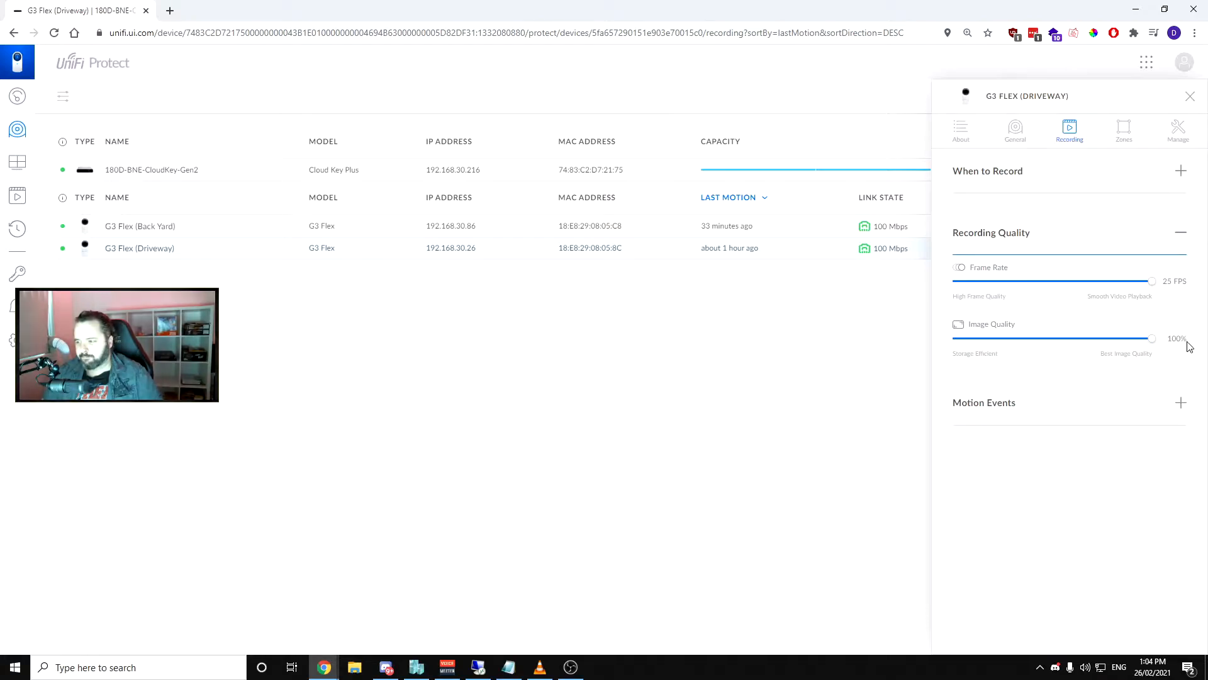
{"action": "left_click", "coordinate": [961, 130]}
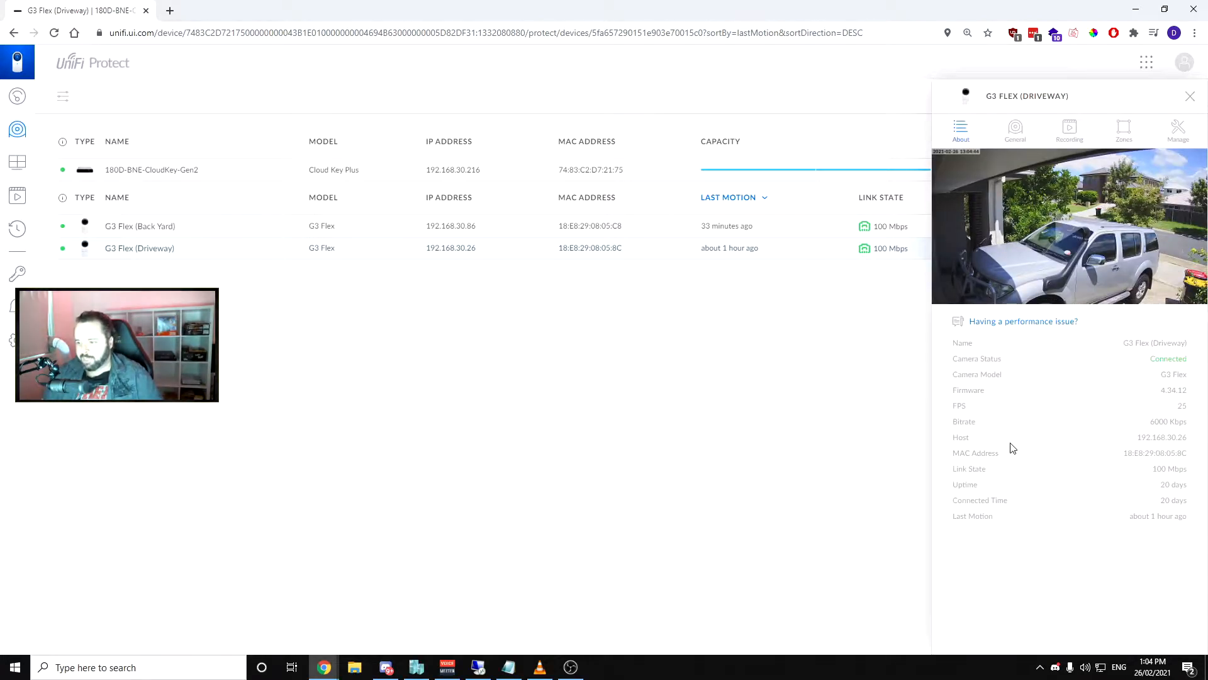
{"action": "left_click_drag", "start_coordinate": [1187, 437], "coordinate": [1163, 488]}
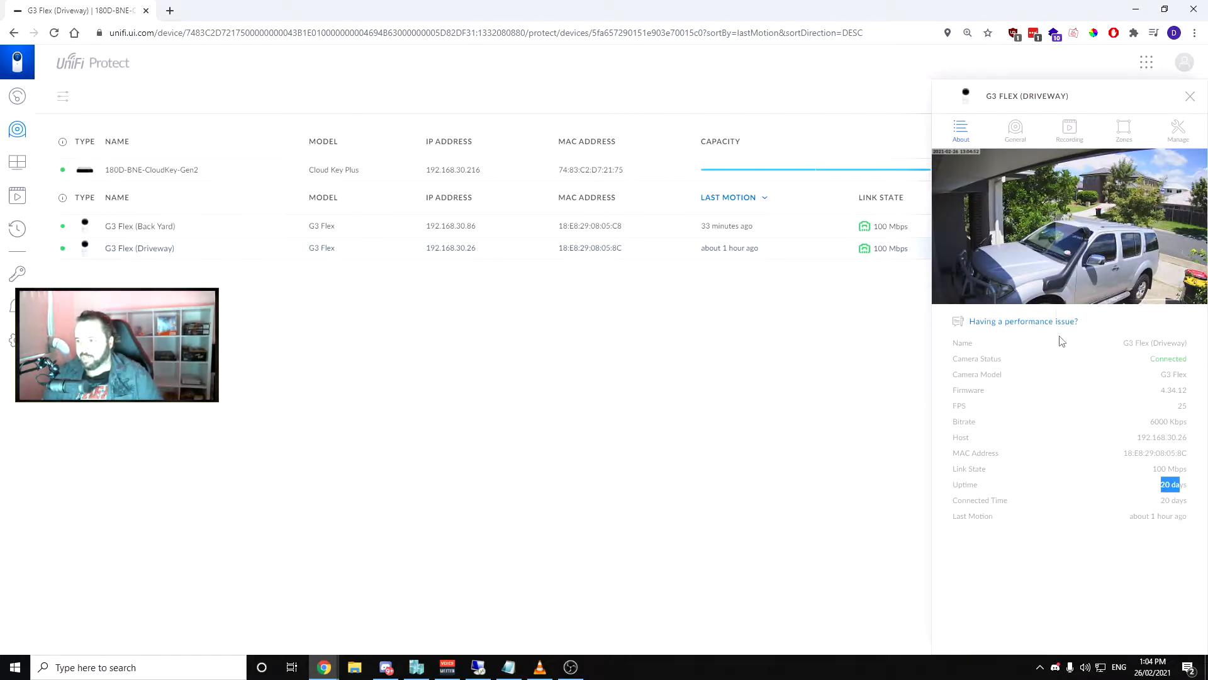
Review the Driveway camera's general details and overlay information, followed by its recording schedule, quality and motion event settings
{"action": "left_click", "coordinate": [1016, 129]}
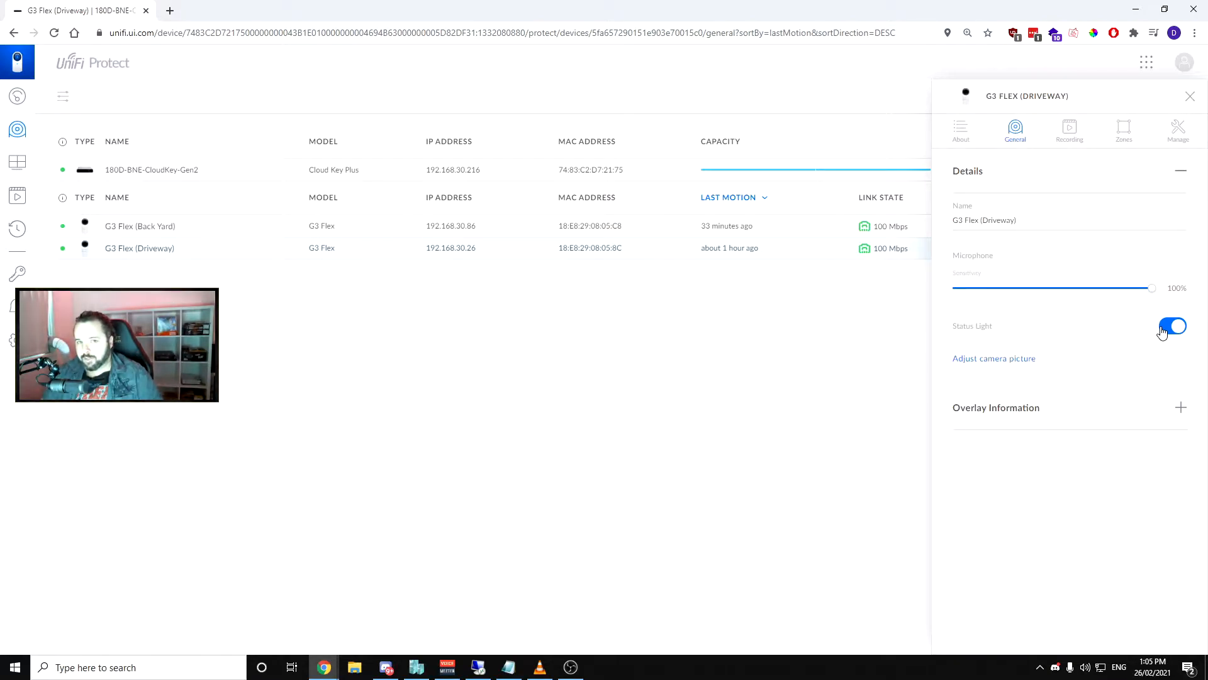
{"action": "left_click", "coordinate": [1049, 411]}
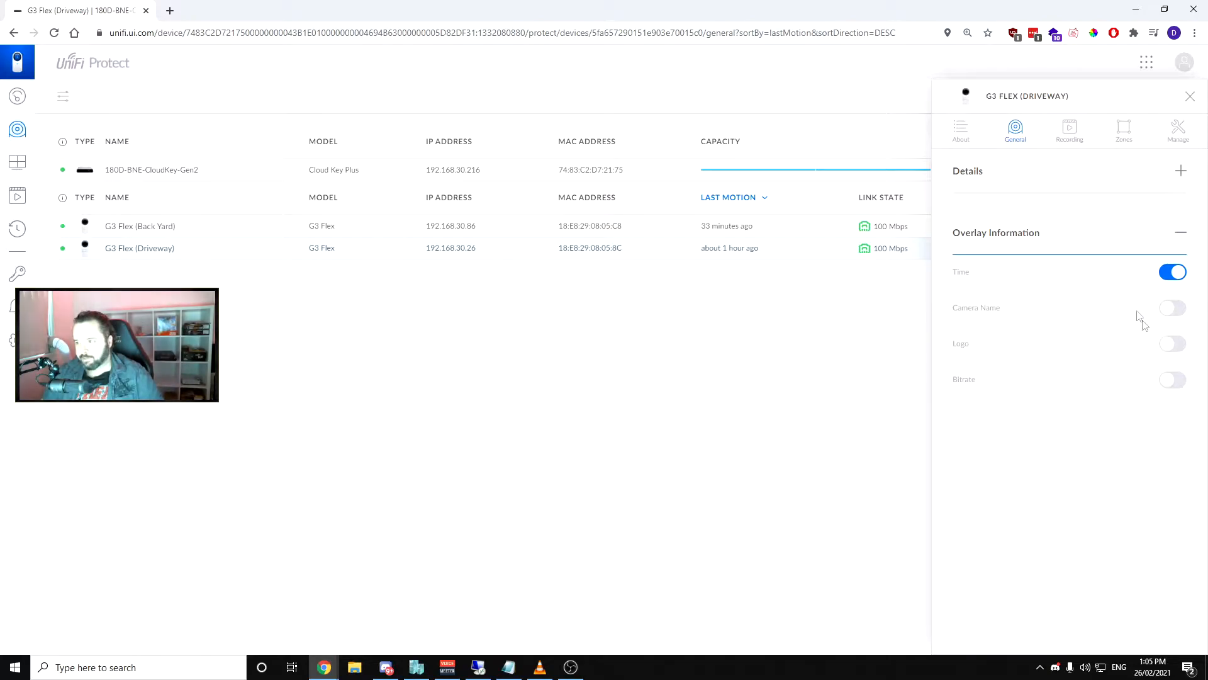
{"action": "left_click", "coordinate": [1069, 129]}
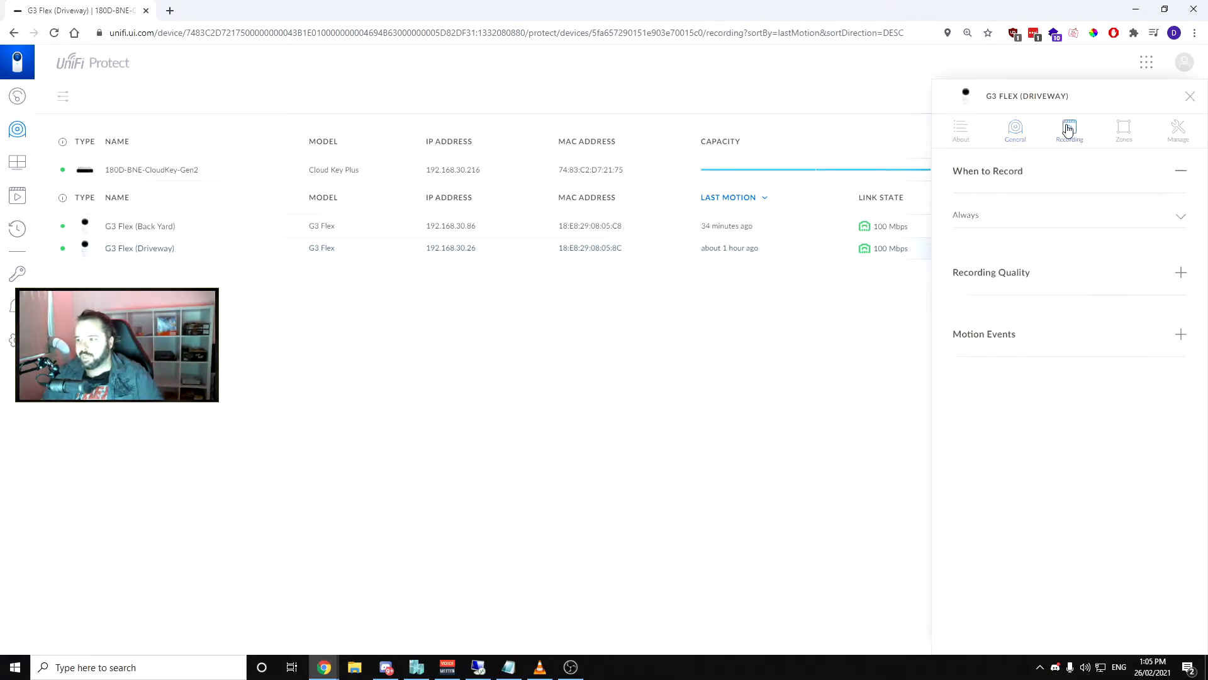
{"action": "left_click", "coordinate": [1022, 227]}
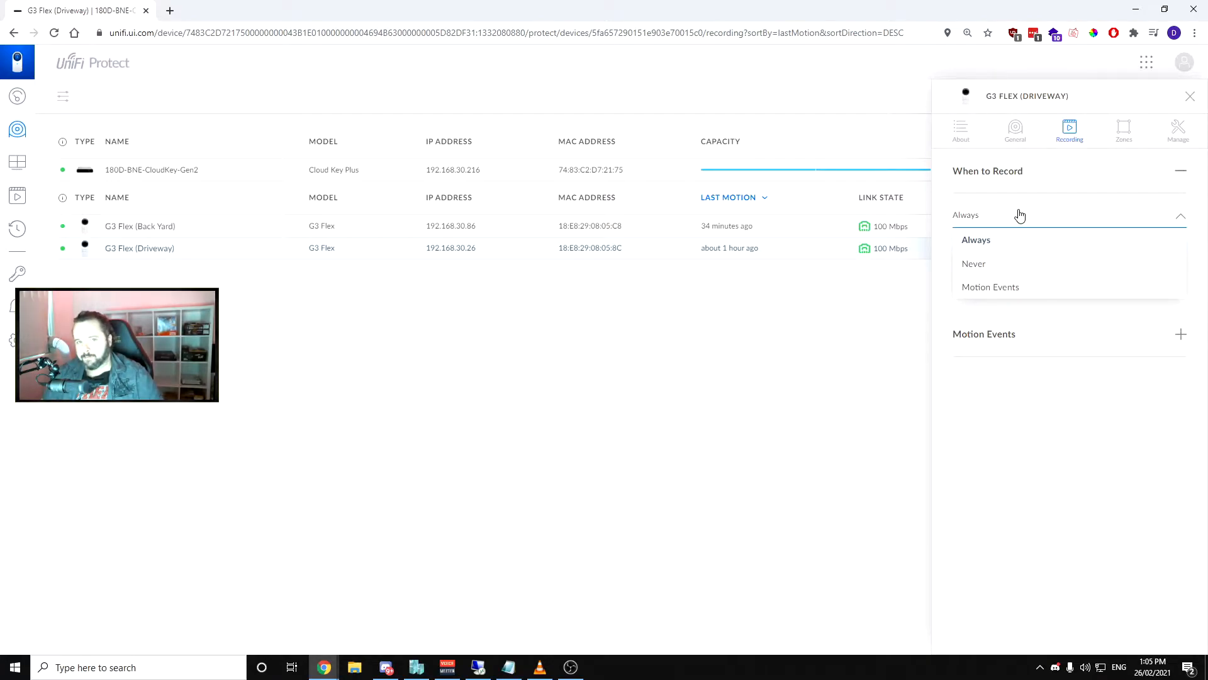
{"action": "left_click", "coordinate": [1053, 438]}
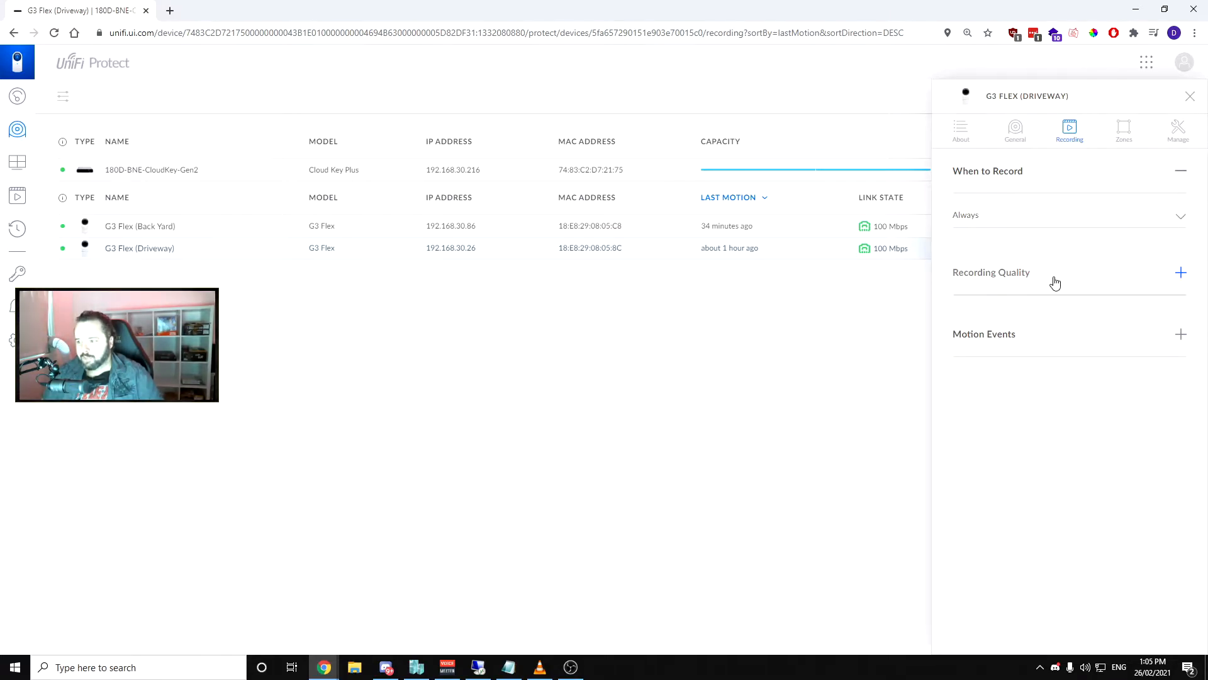
{"action": "left_click", "coordinate": [1055, 282]}
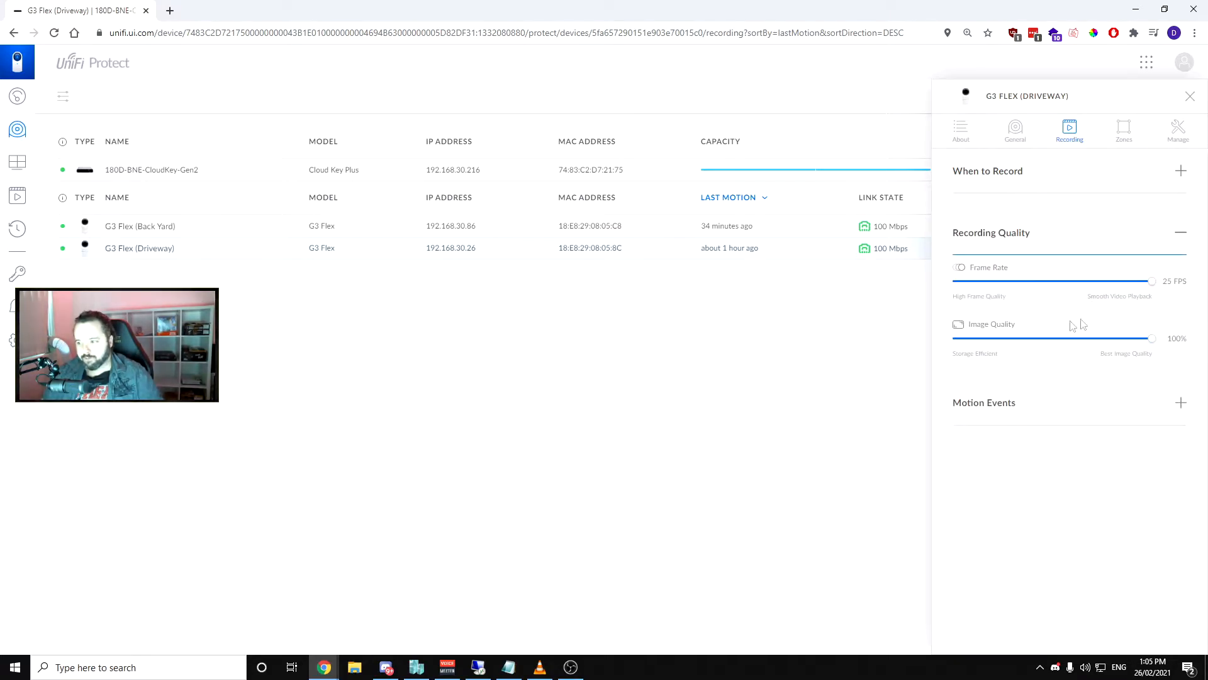
{"action": "left_click", "coordinate": [1027, 421]}
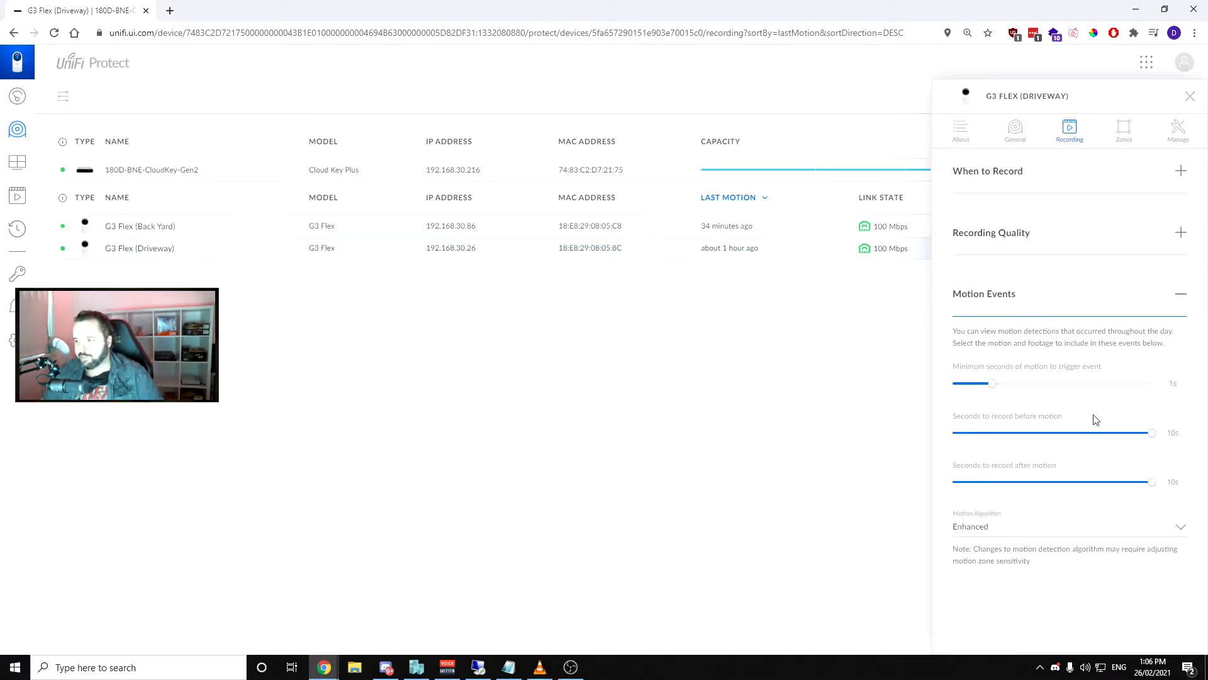
Review the Motion Zones and Privacy Zones settings of the Driveway camera
{"action": "left_click", "coordinate": [1128, 142]}
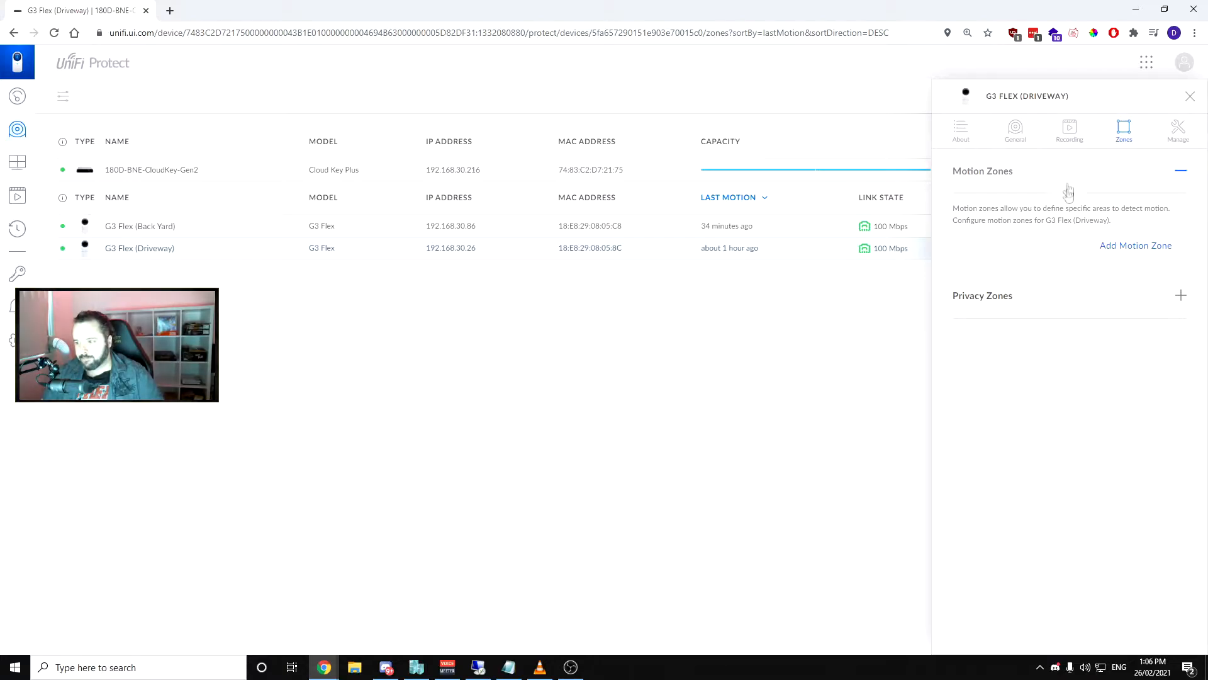
{"action": "left_click", "coordinate": [1007, 296]}
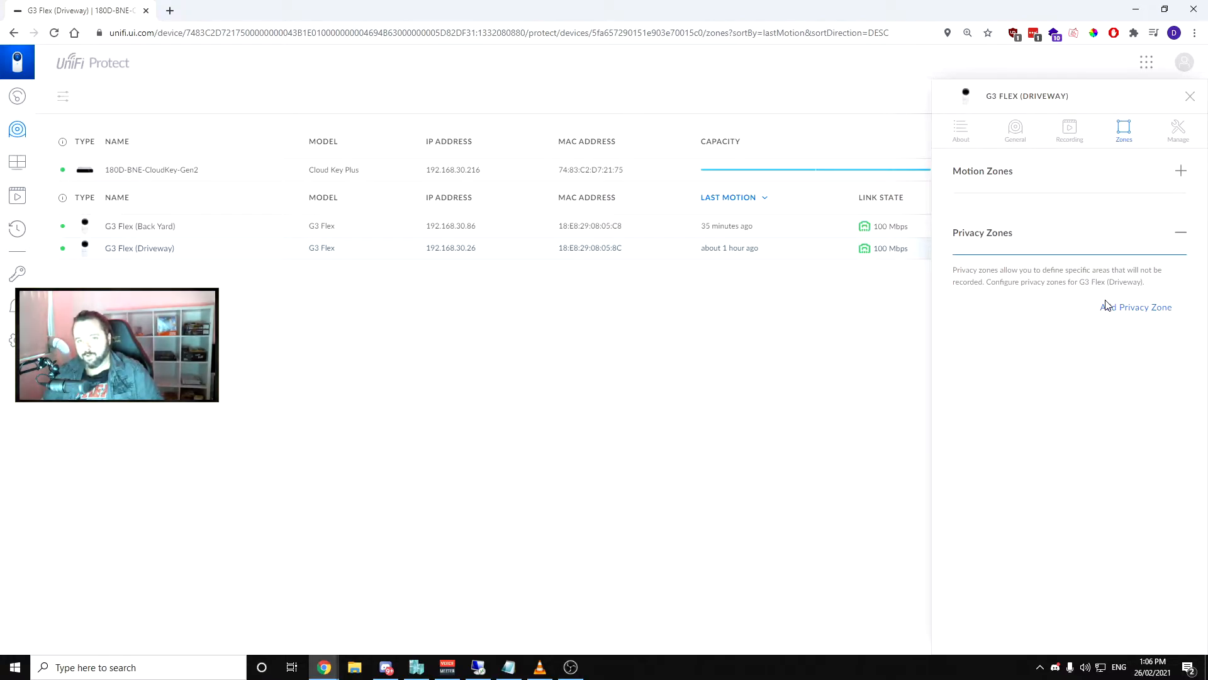
{"action": "left_click", "coordinate": [1076, 179]}
Open the Driveway camera's motion zone configuration and examine the area and sensitivity of the Front Door, New Zone and Car Area zones
{"action": "left_click", "coordinate": [1129, 251]}
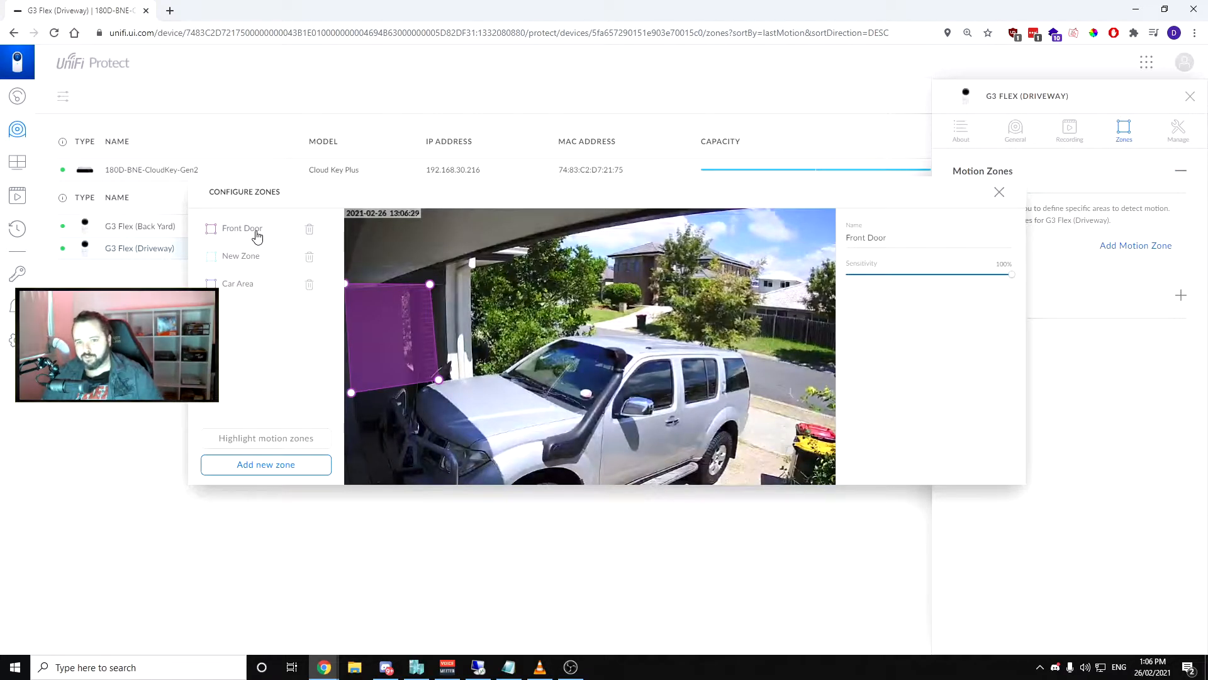
{"action": "left_click", "coordinate": [254, 263]}
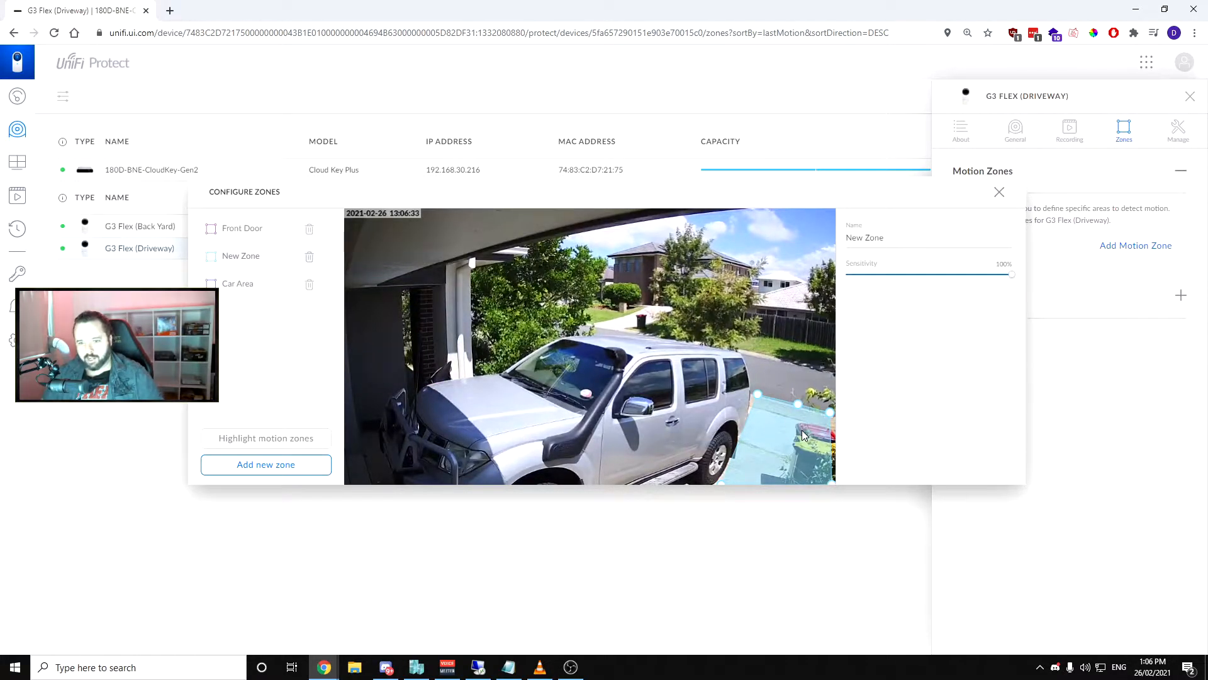
{"action": "left_click", "coordinate": [251, 291]}
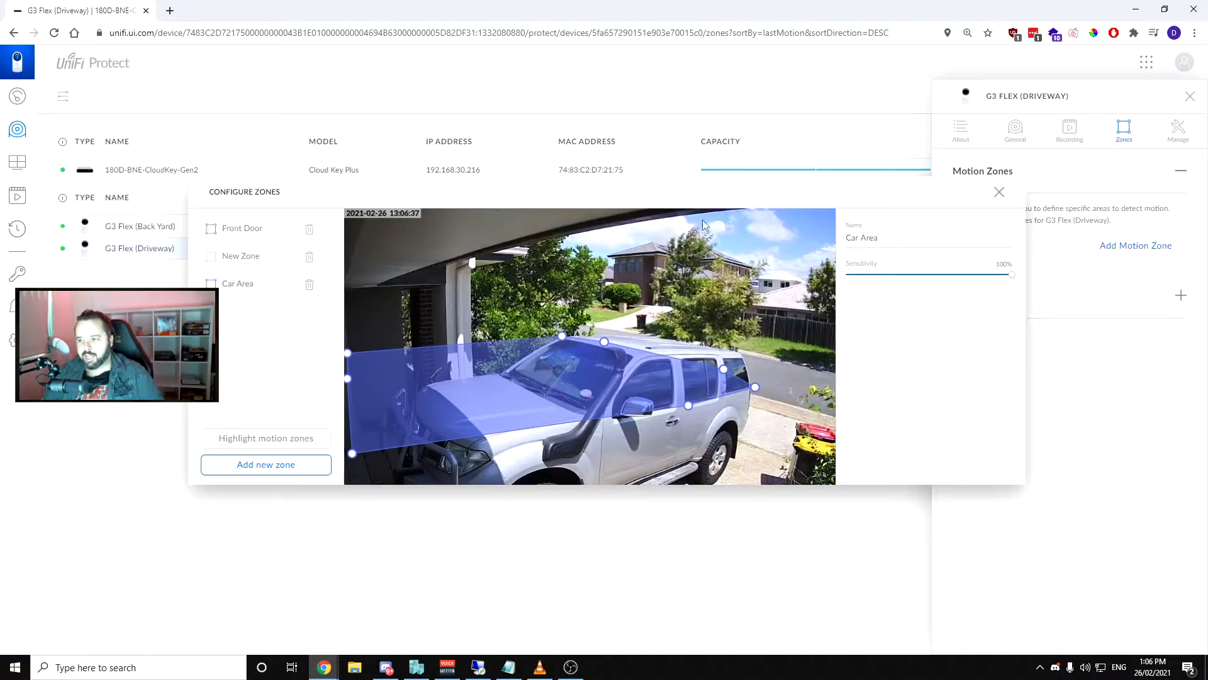
{"action": "left_click", "coordinate": [230, 231]}
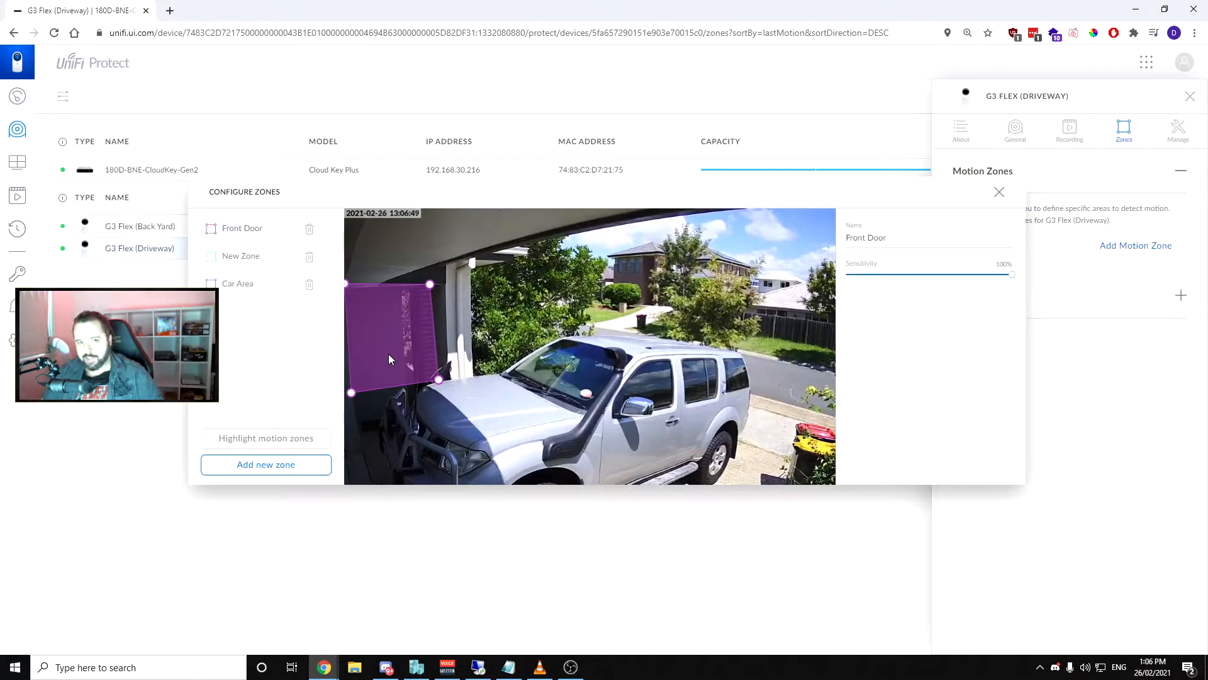
{"action": "left_click", "coordinate": [250, 265]}
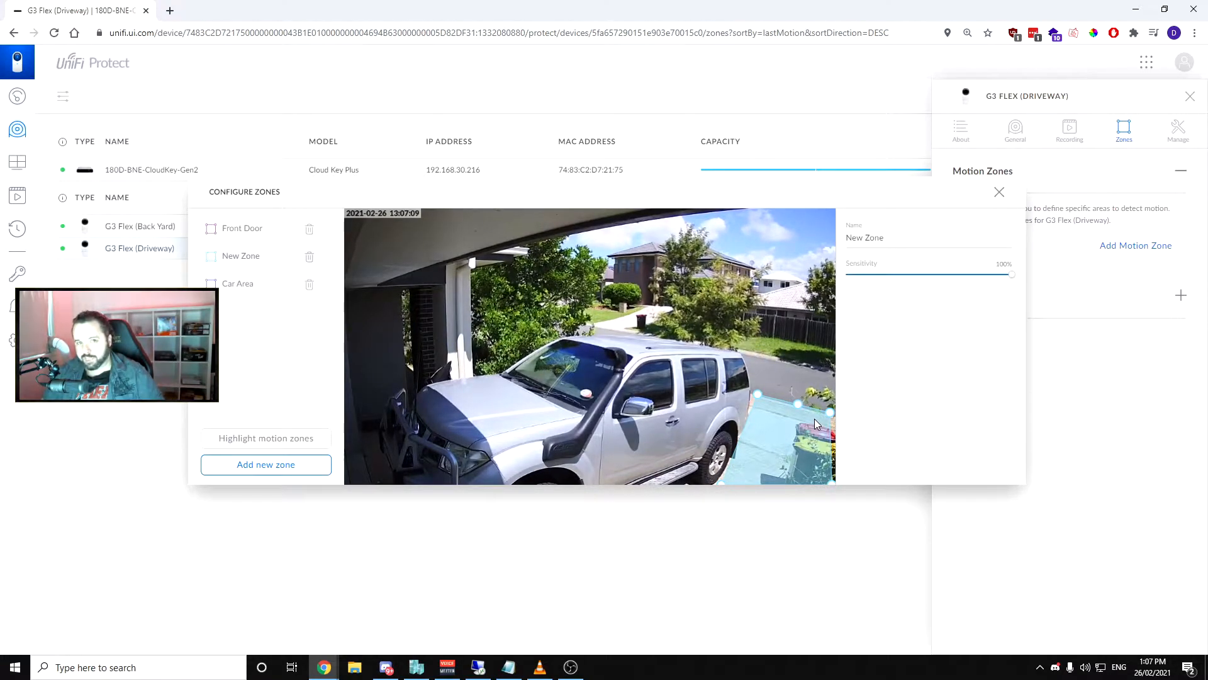
{"action": "left_click", "coordinate": [260, 284]}
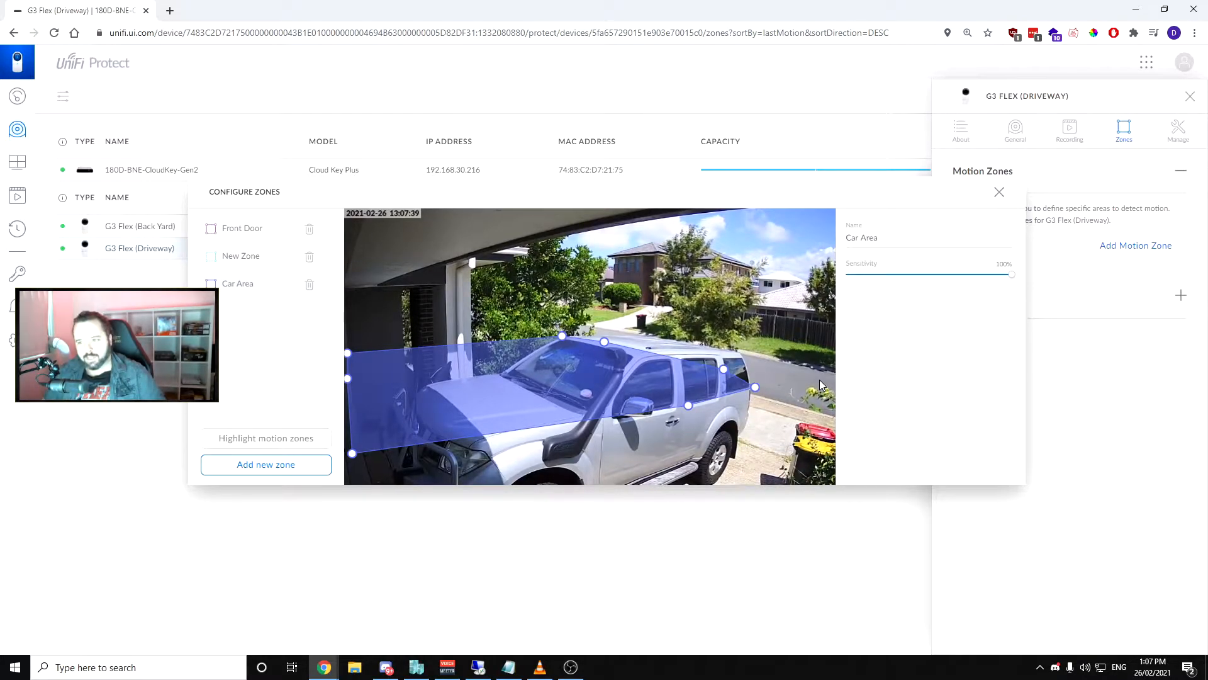
Review the Driveway camera's management options, including reboot, RTSP streams and disabling the microphone
{"action": "left_click", "coordinate": [1180, 130]}
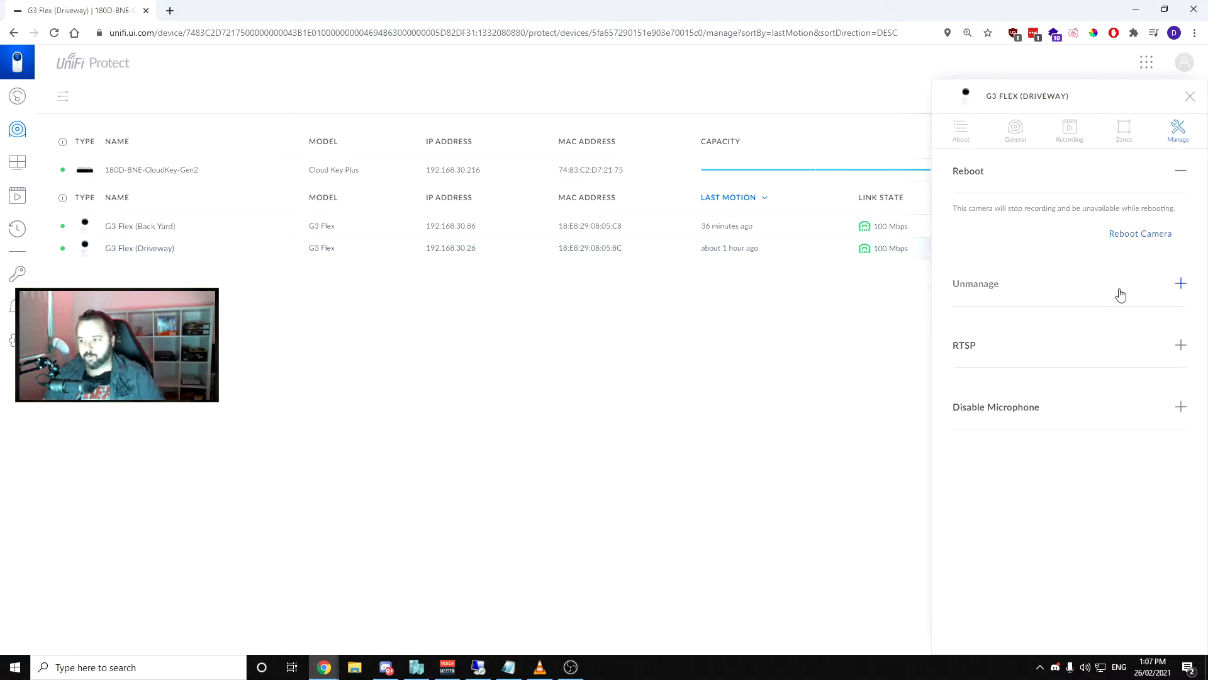
{"action": "left_click", "coordinate": [1080, 348]}
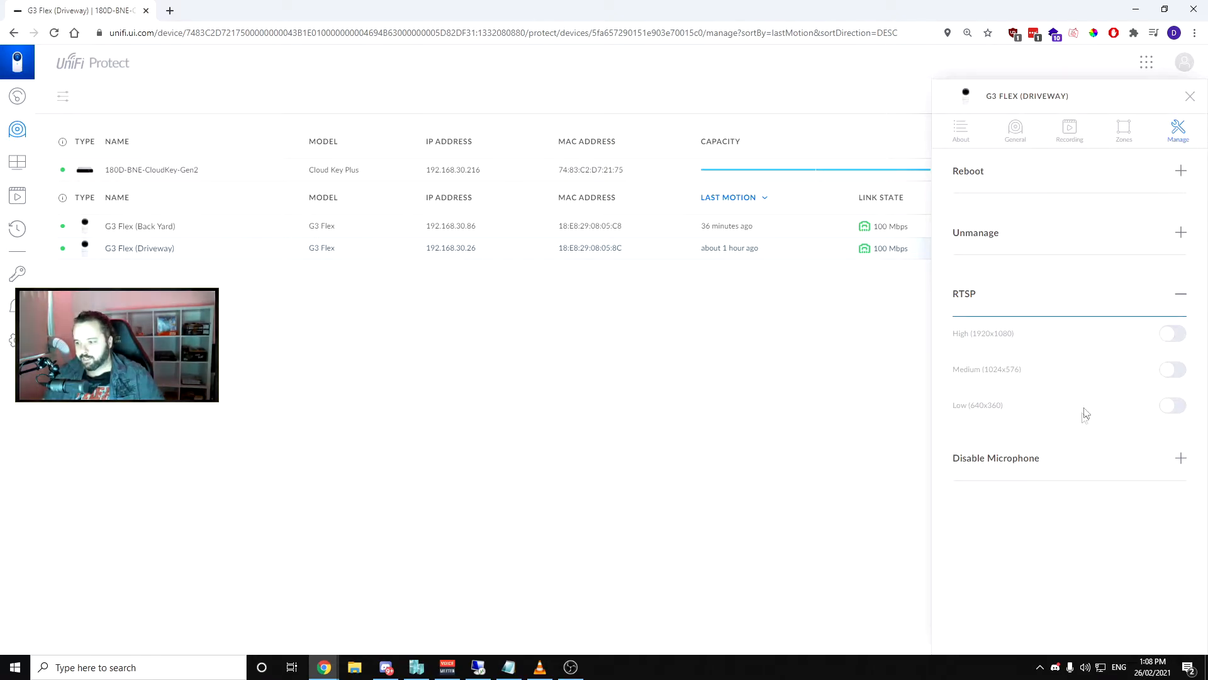
{"action": "left_click", "coordinate": [1058, 469]}
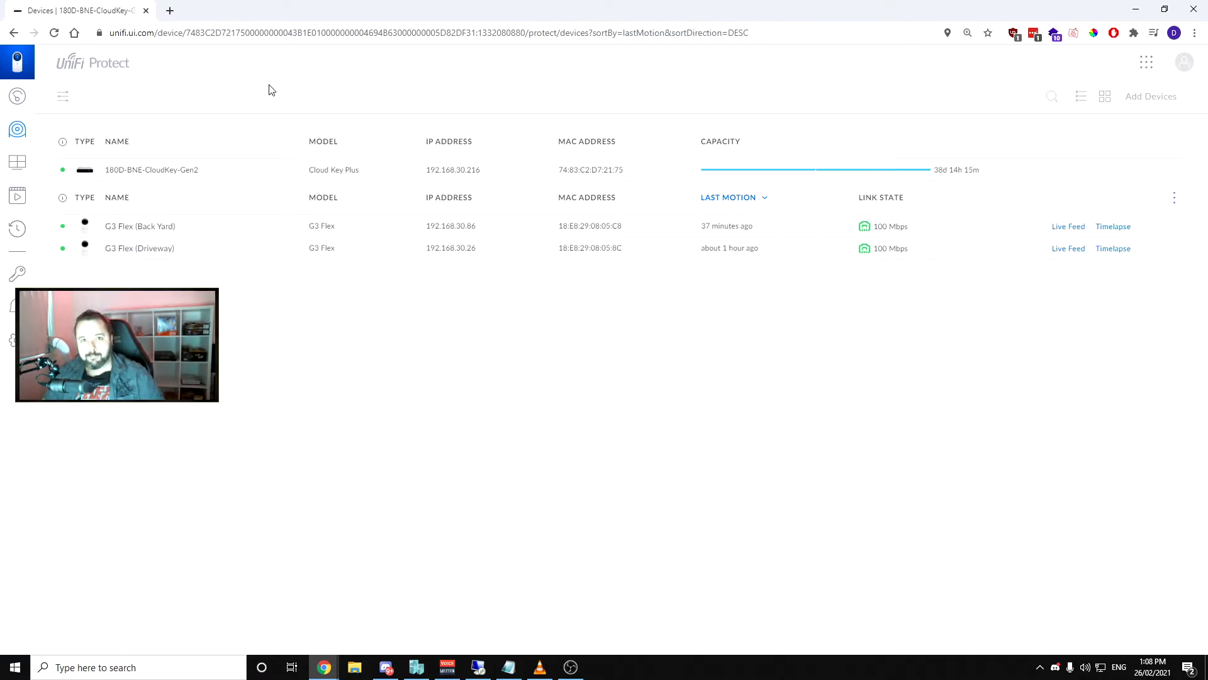
Open the live view, browse the camera layouts offered for a new view, and close the dialog without adding one
{"action": "left_click", "coordinate": [14, 165]}
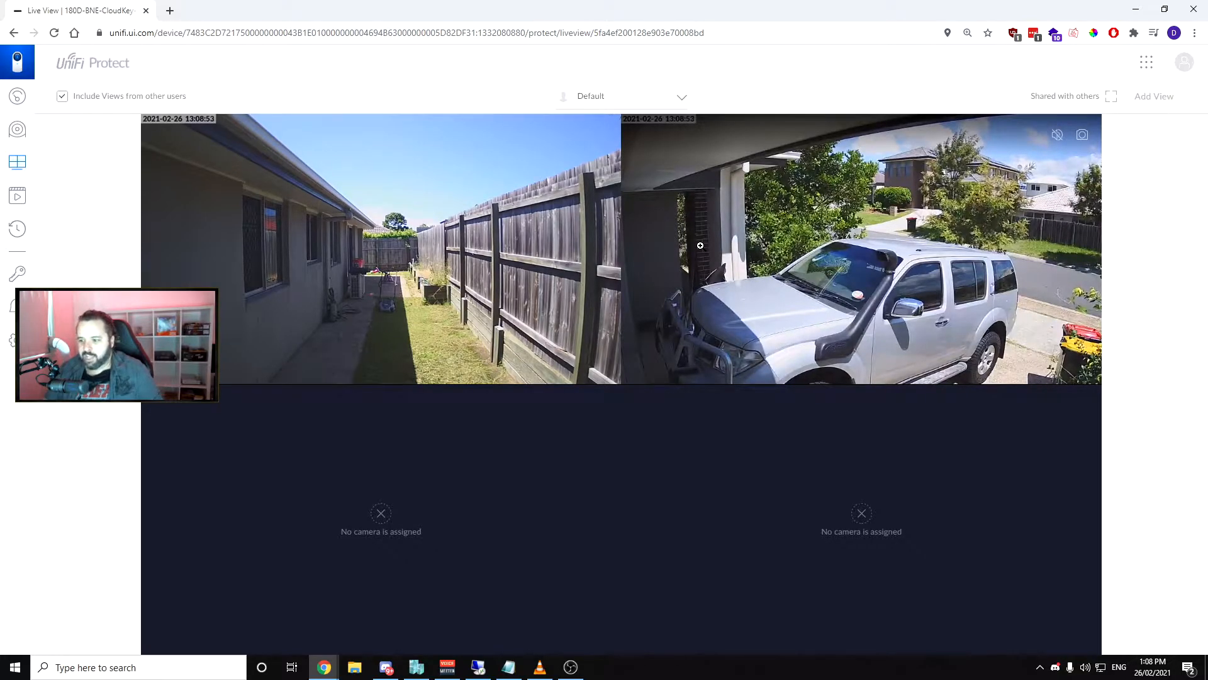
{"action": "left_click", "coordinate": [1162, 107]}
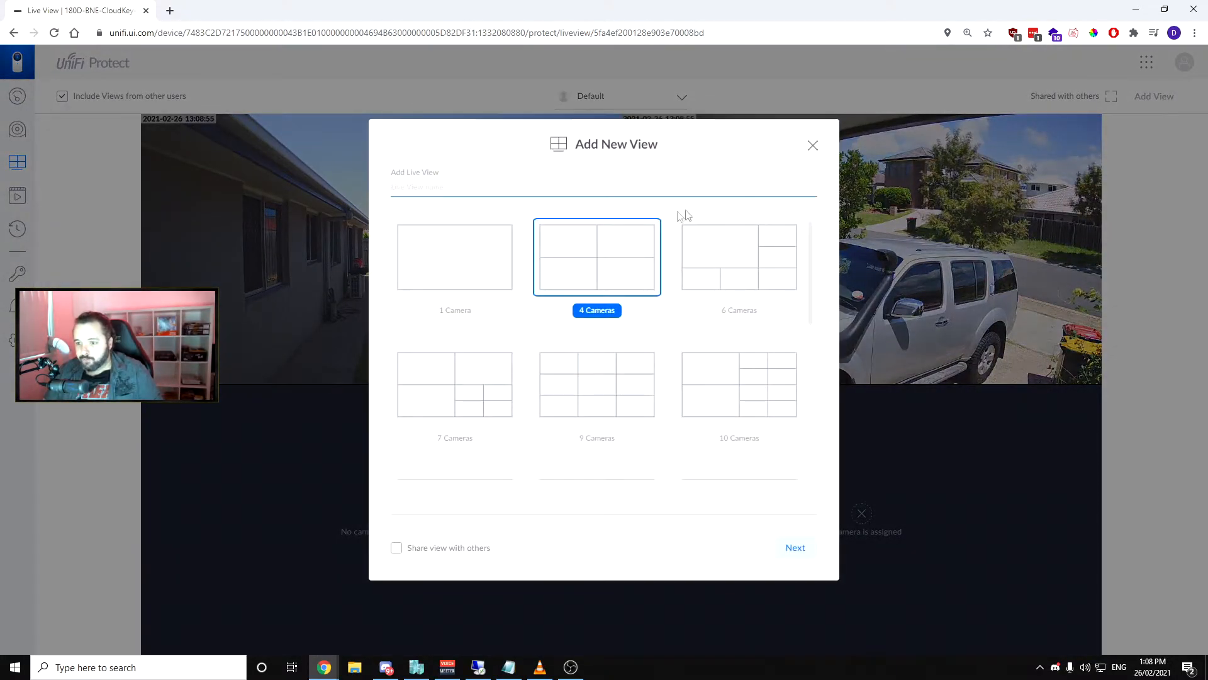
{"action": "scroll", "coordinate": [720, 334], "scroll_direction": "down", "scroll_amount": 3}
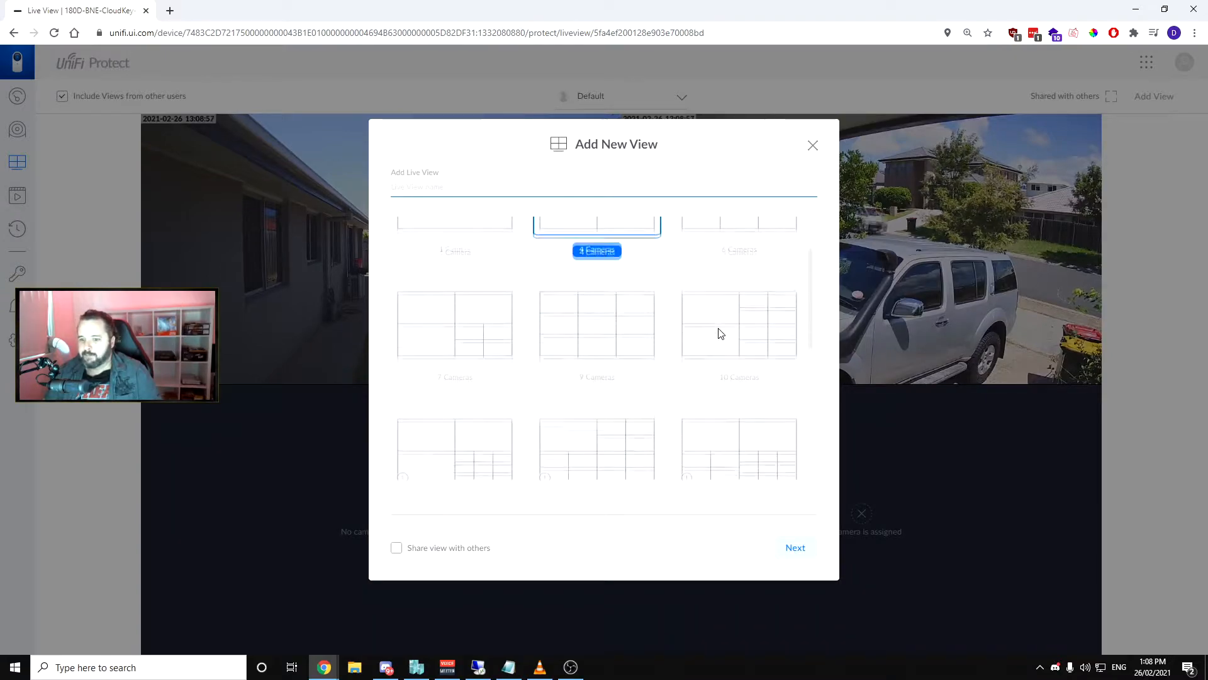
{"action": "scroll", "coordinate": [689, 322], "scroll_direction": "down", "scroll_amount": 3}
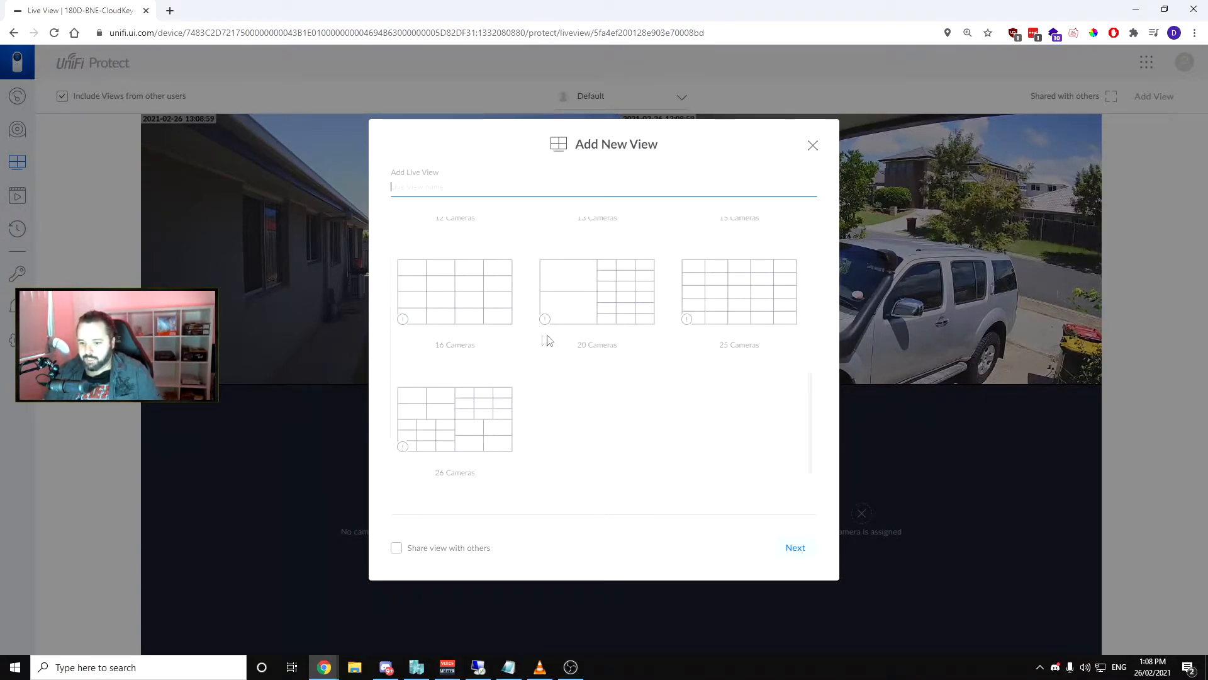
{"action": "scroll", "coordinate": [638, 364], "scroll_direction": "up", "scroll_amount": 6}
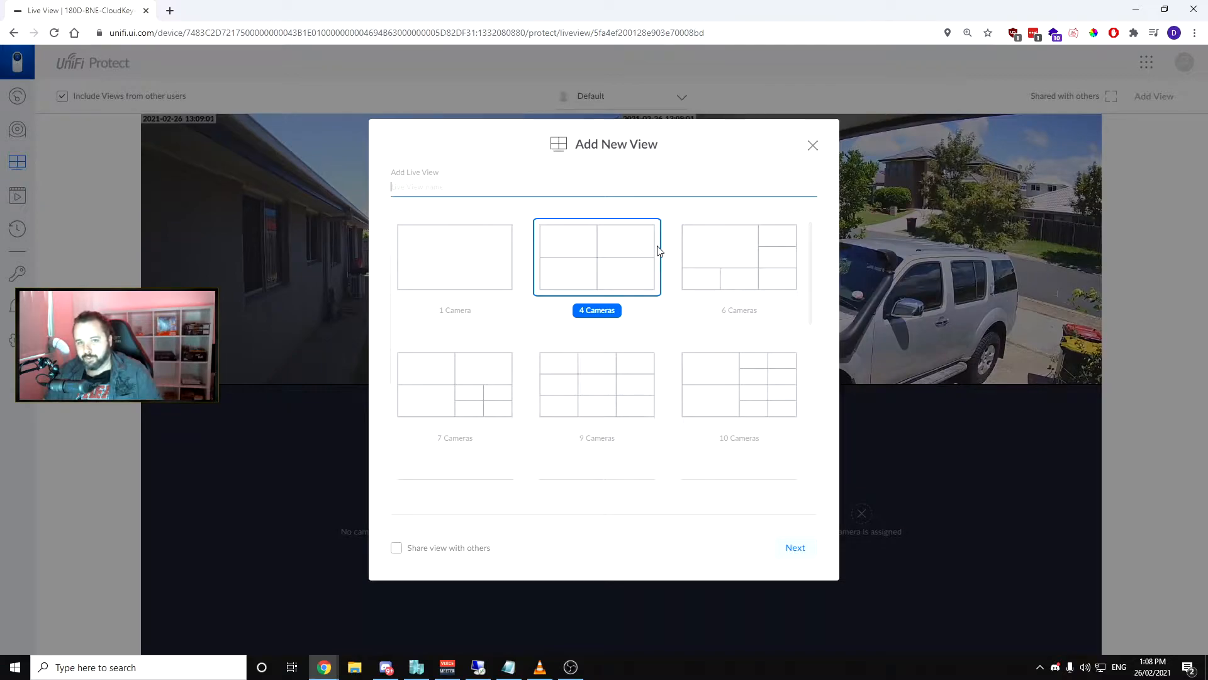
{"action": "left_click", "coordinate": [813, 145]}
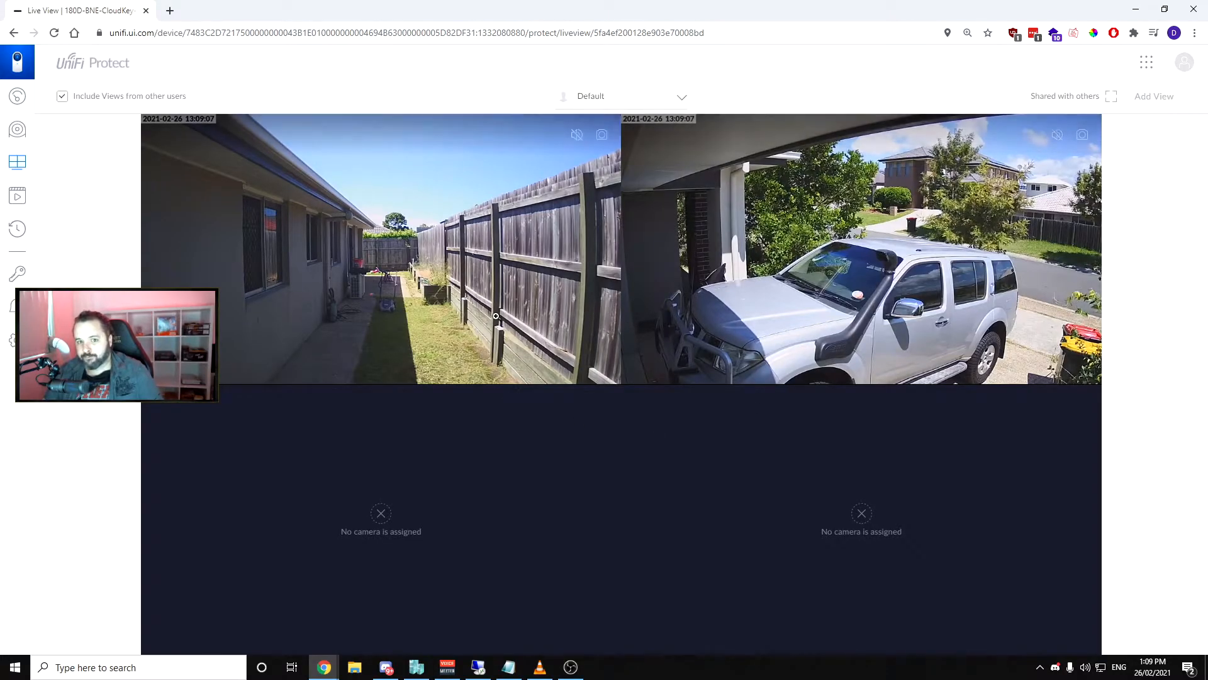
Browse the recorded motion events, play the Driveway event from today at 5:50:08 AM, and close the player
{"action": "left_click", "coordinate": [19, 198]}
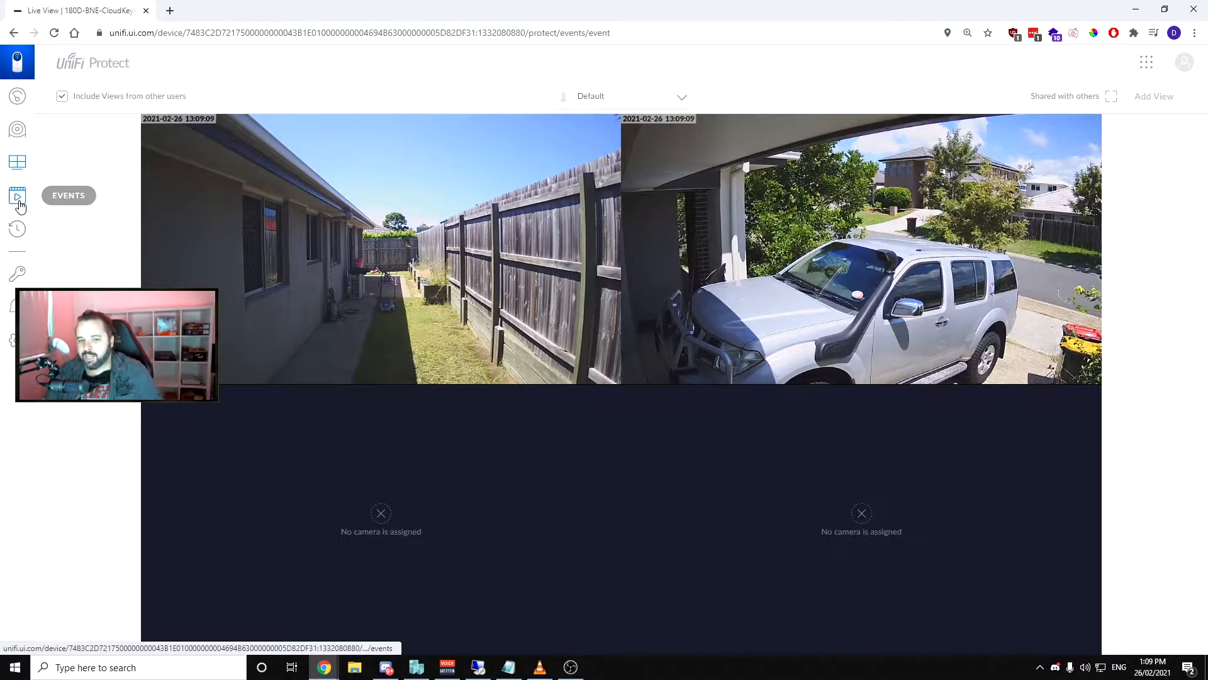
{"action": "scroll", "coordinate": [451, 224], "scroll_direction": "down", "scroll_amount": 8}
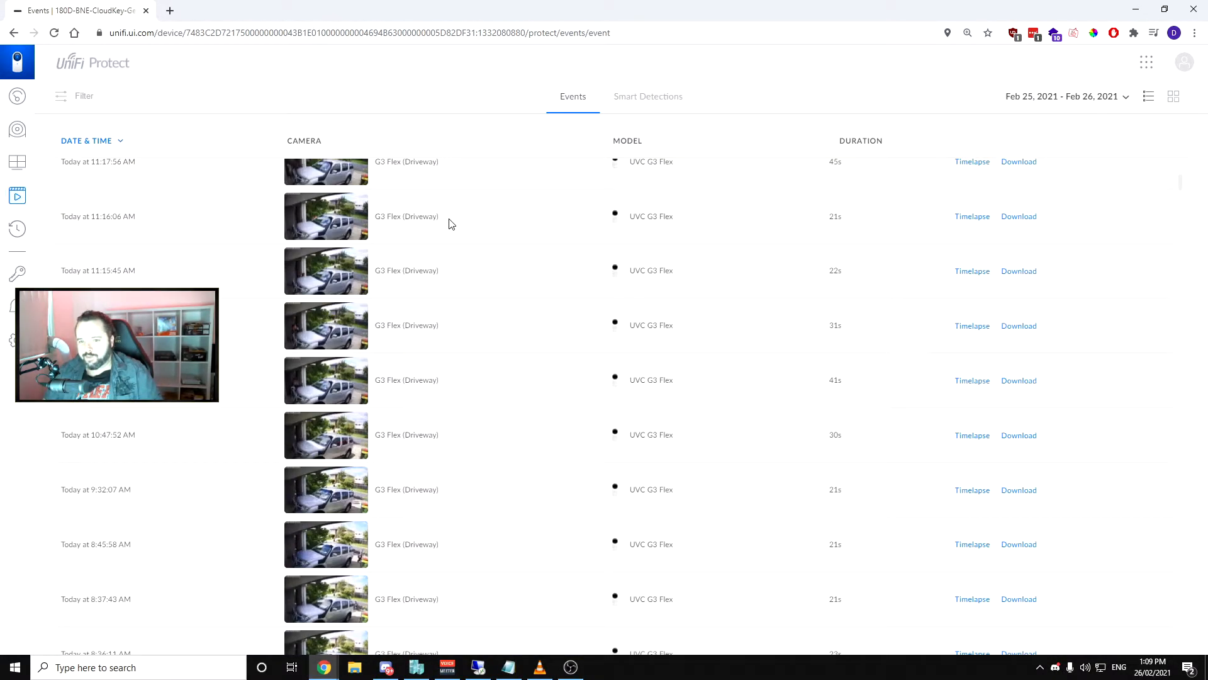
{"action": "scroll", "coordinate": [451, 224], "scroll_direction": "down", "scroll_amount": 6}
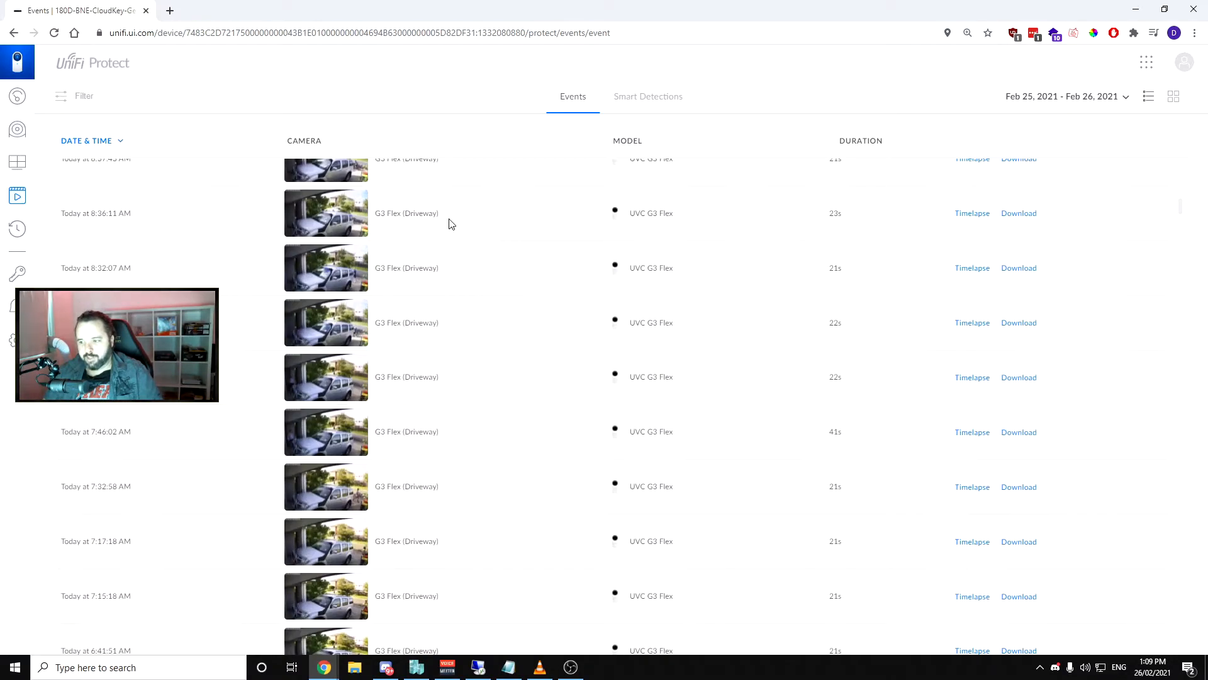
{"action": "scroll", "coordinate": [452, 224], "scroll_direction": "down", "scroll_amount": 4}
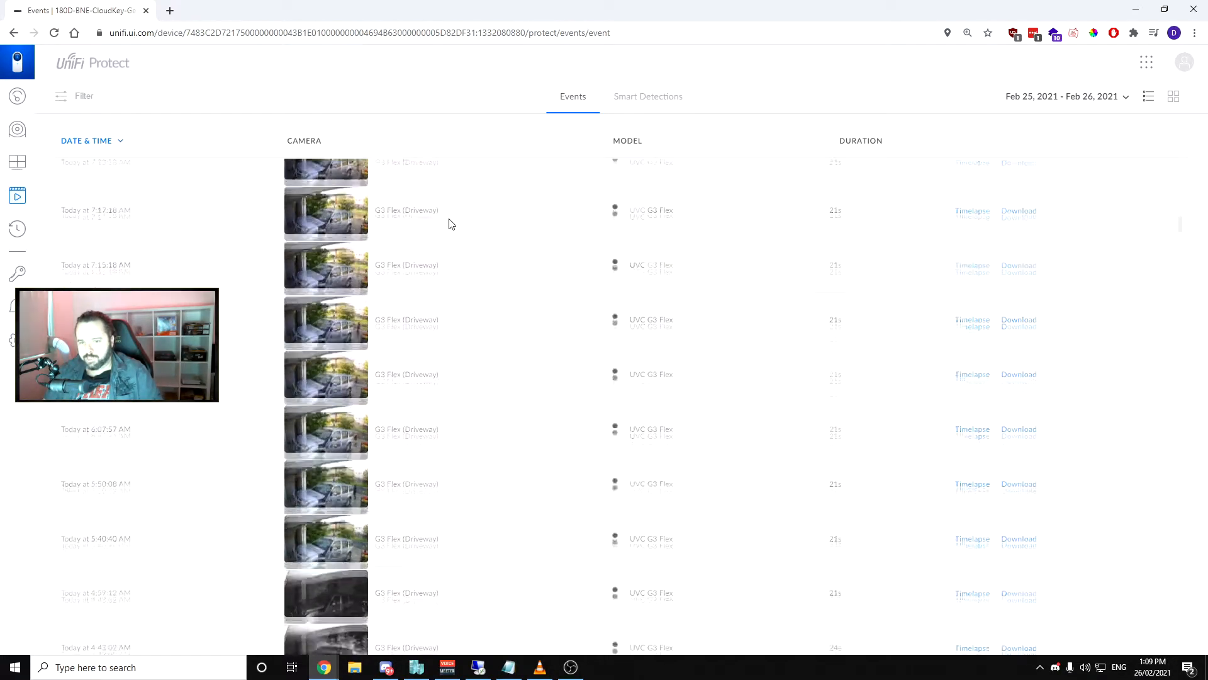
{"action": "left_click", "coordinate": [449, 375]}
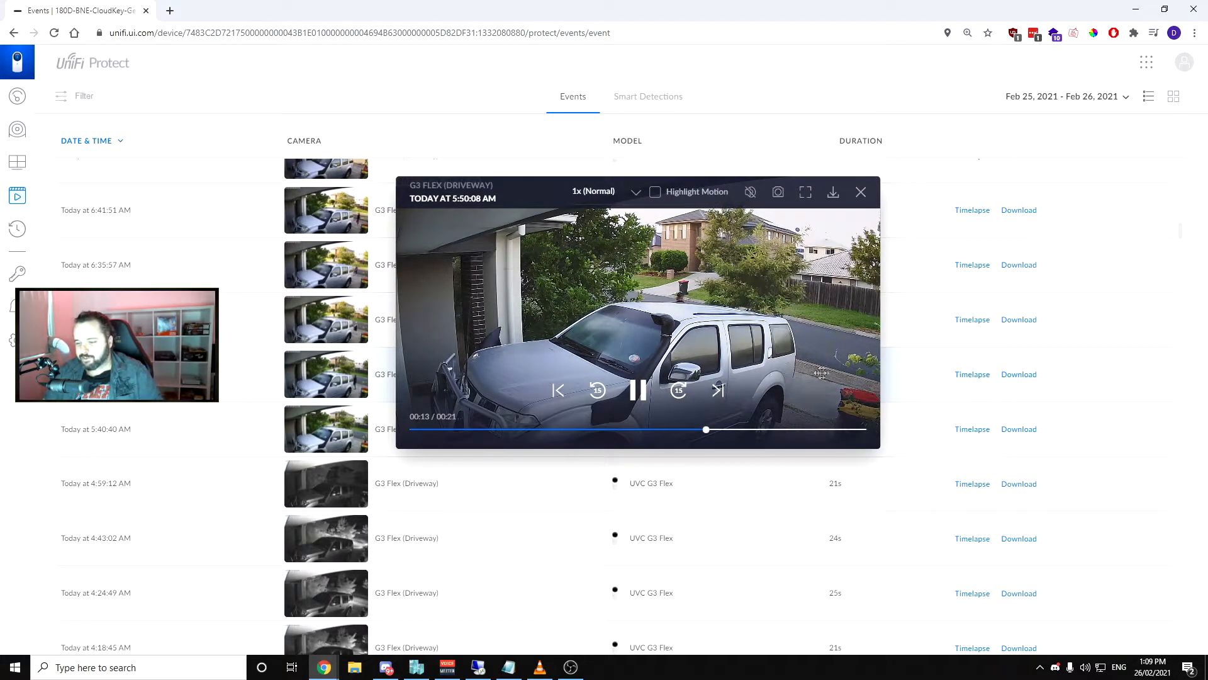
{"action": "left_click", "coordinate": [861, 192]}
Find the Driveway night event from today at 4:18:45 AM, play it in full screen and pause the playback
{"action": "scroll", "coordinate": [513, 269], "scroll_direction": "up", "scroll_amount": 7}
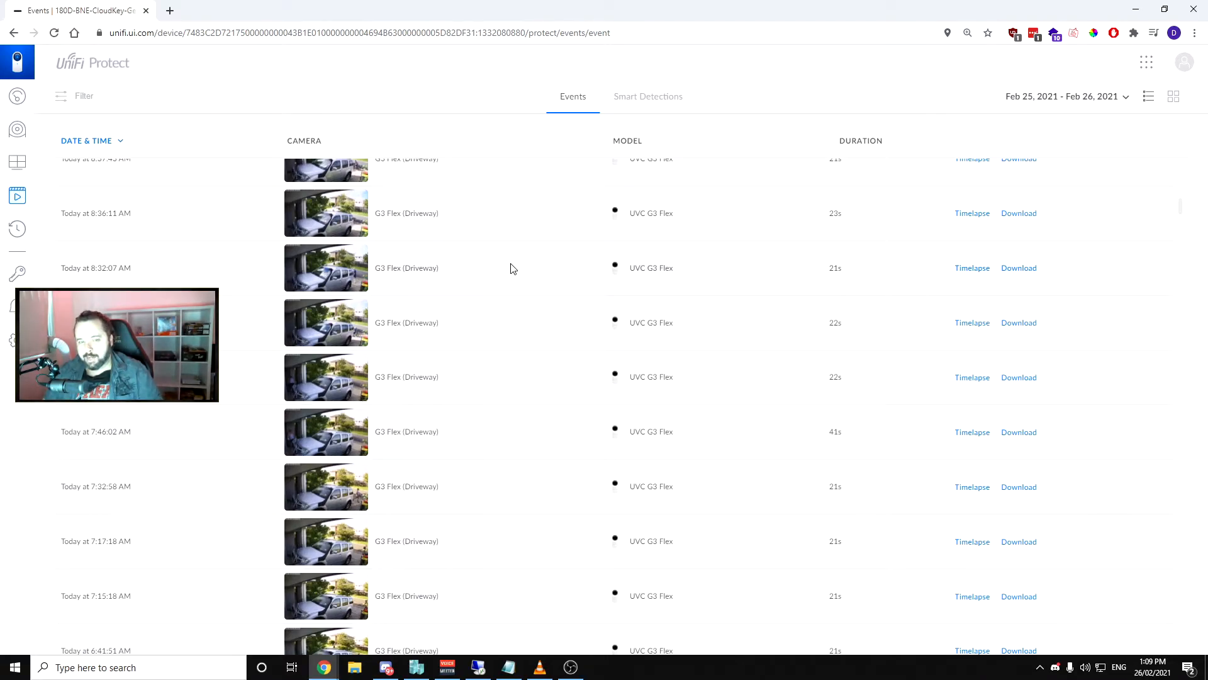
{"action": "scroll", "coordinate": [513, 270], "scroll_direction": "down", "scroll_amount": 10}
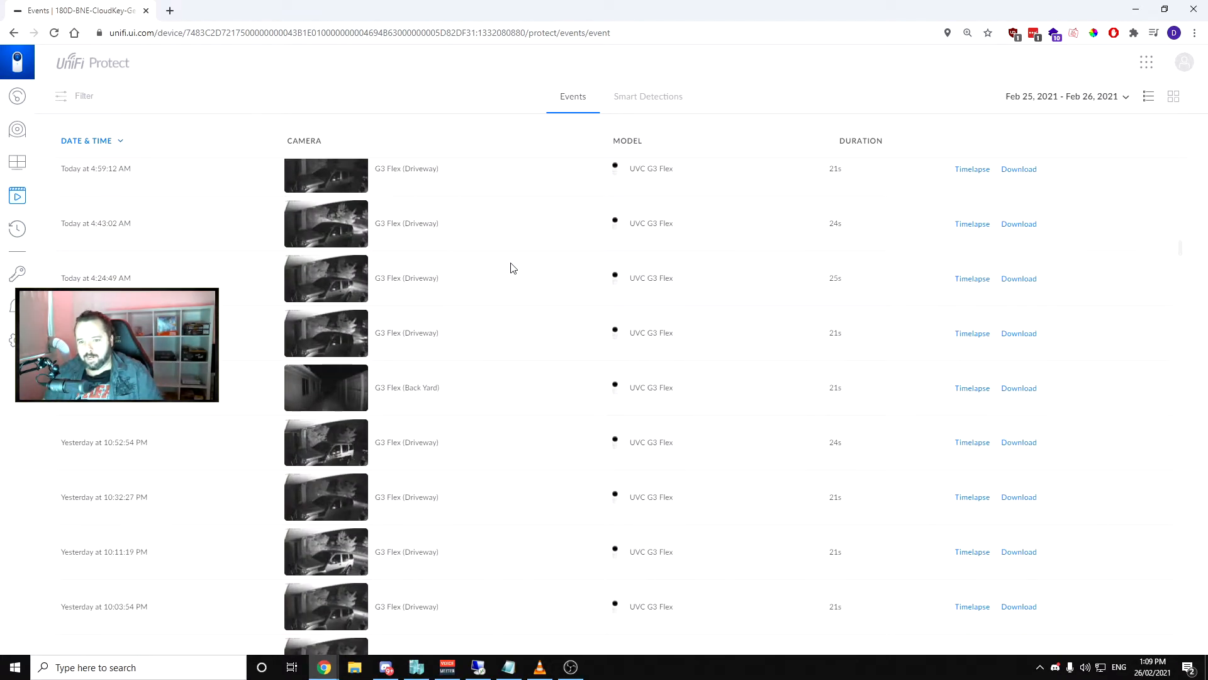
{"action": "left_click", "coordinate": [488, 330]}
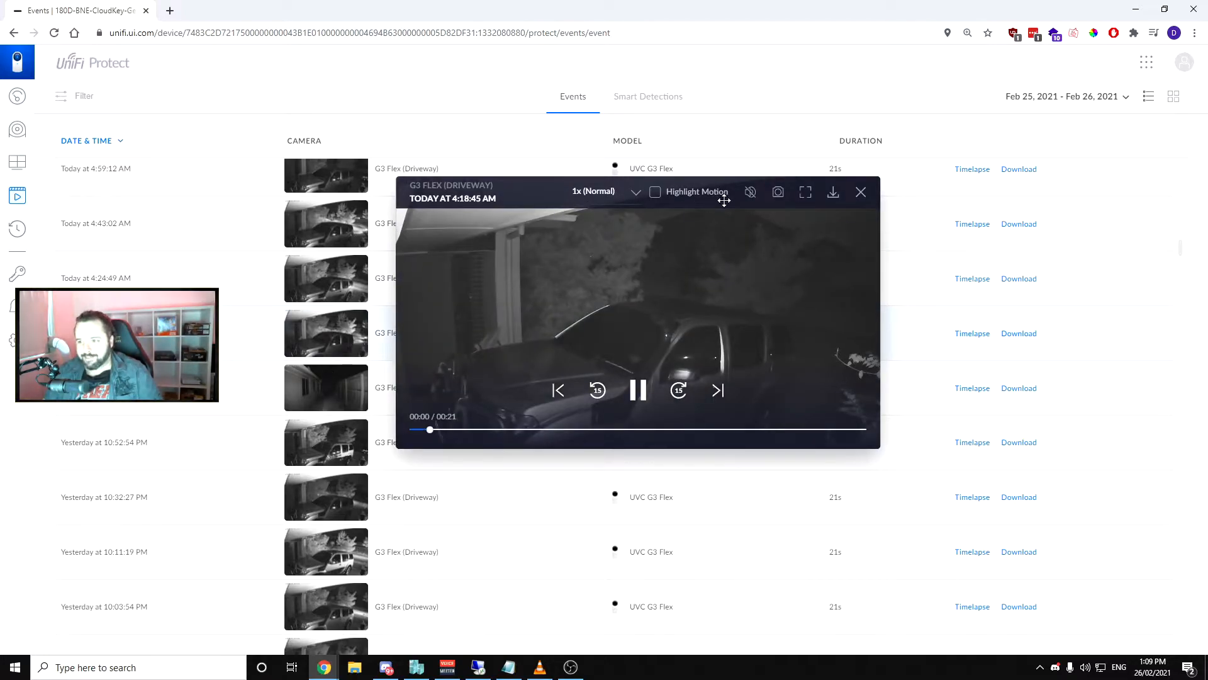
{"action": "left_click", "coordinate": [805, 192]}
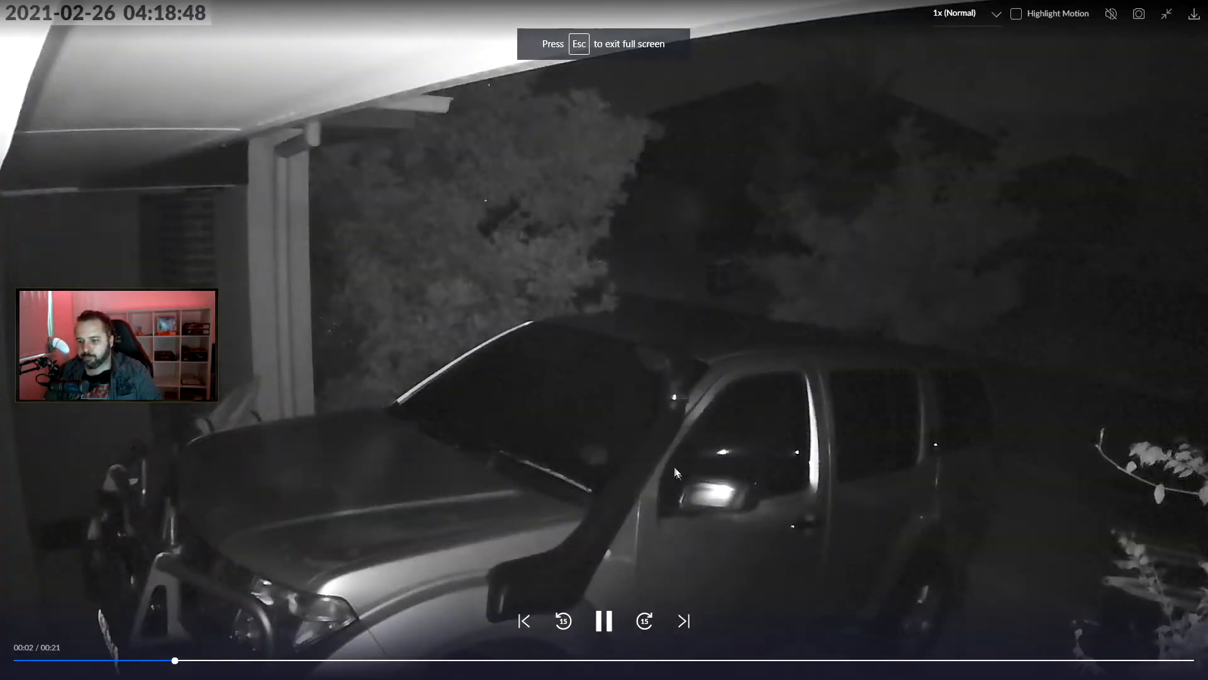
{"action": "key", "text": "space"}
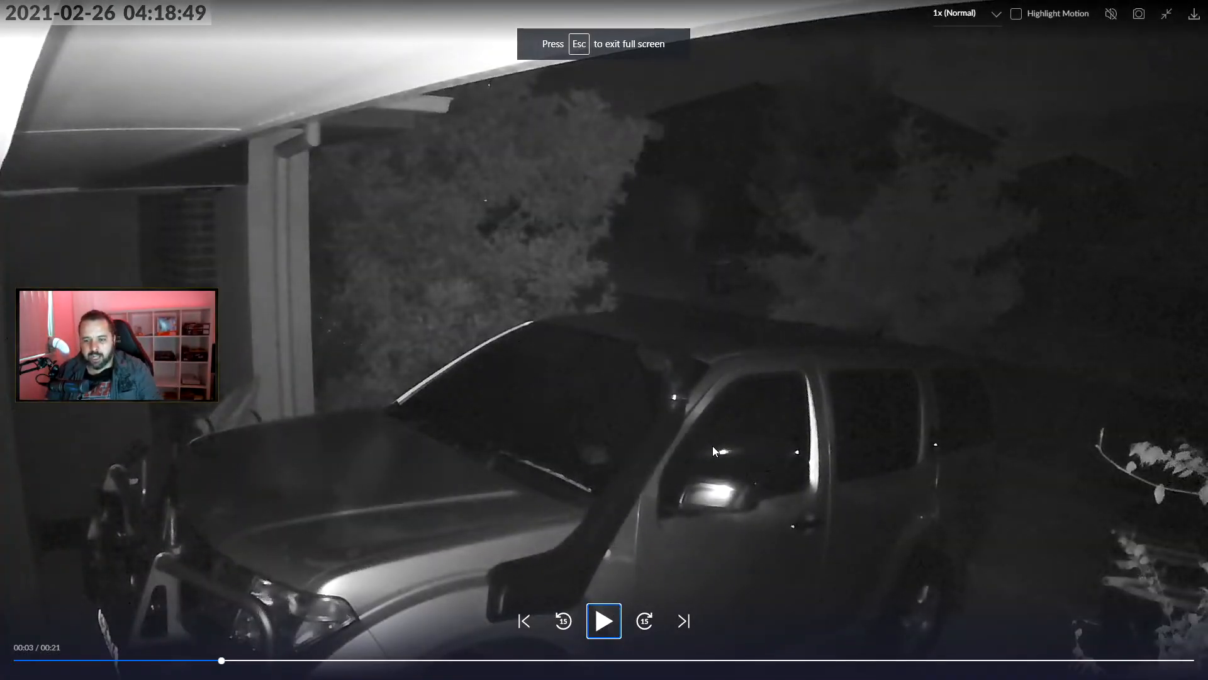